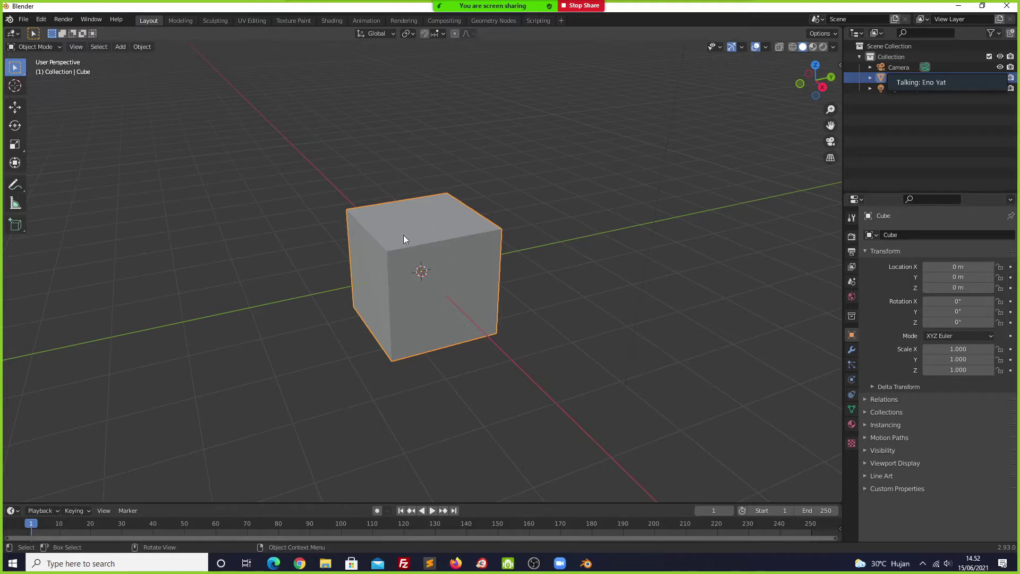
# Step: Put the cube into Edit Mode
pyautogui.scroll(2, 403, 235)
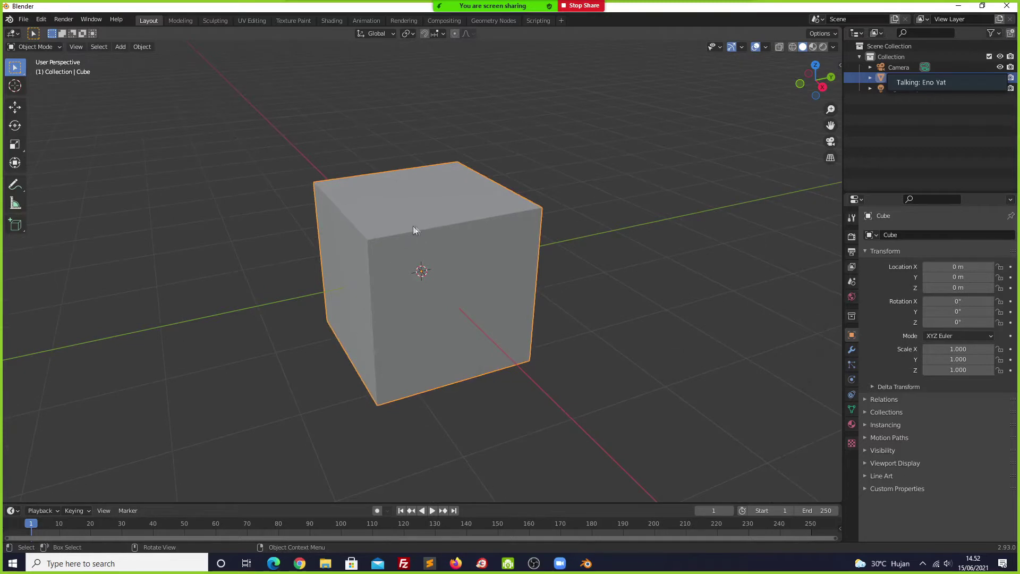
pyautogui.scroll(-2, 414, 264)
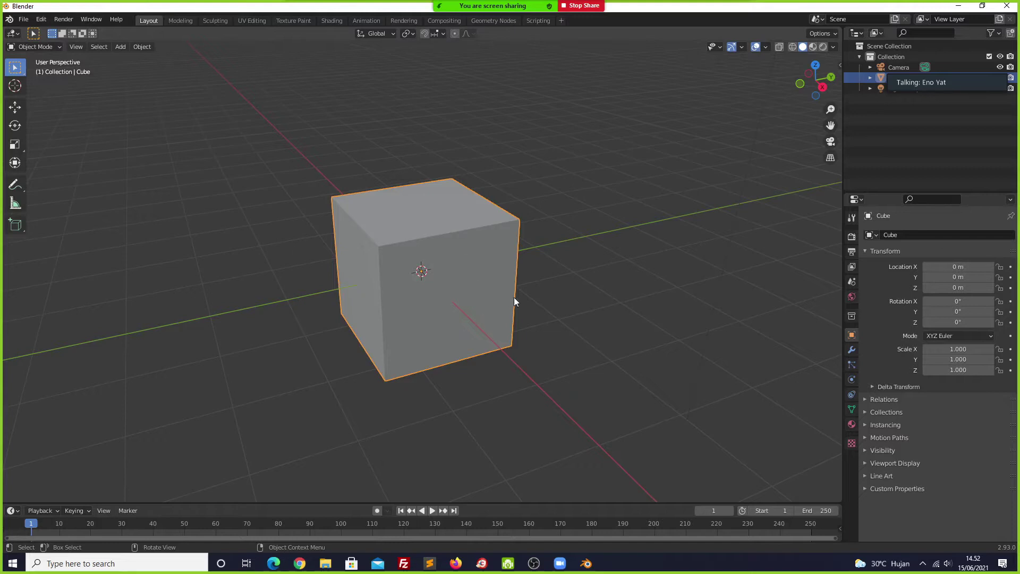
pyautogui.moveTo(501, 295)
pyautogui.mouseDown(button='middle')
pyautogui.moveTo(457, 265)
pyautogui.moveTo(435, 231)
pyautogui.moveTo(425, 283)
pyautogui.moveTo(476, 267)
pyautogui.moveTo(483, 293)
pyautogui.moveTo(486, 317)
pyautogui.moveTo(455, 322)
pyautogui.moveTo(599, 273)
pyautogui.moveTo(457, 285)
pyautogui.moveTo(466, 297)
pyautogui.moveTo(538, 269)
pyautogui.mouseUp(button='middle')
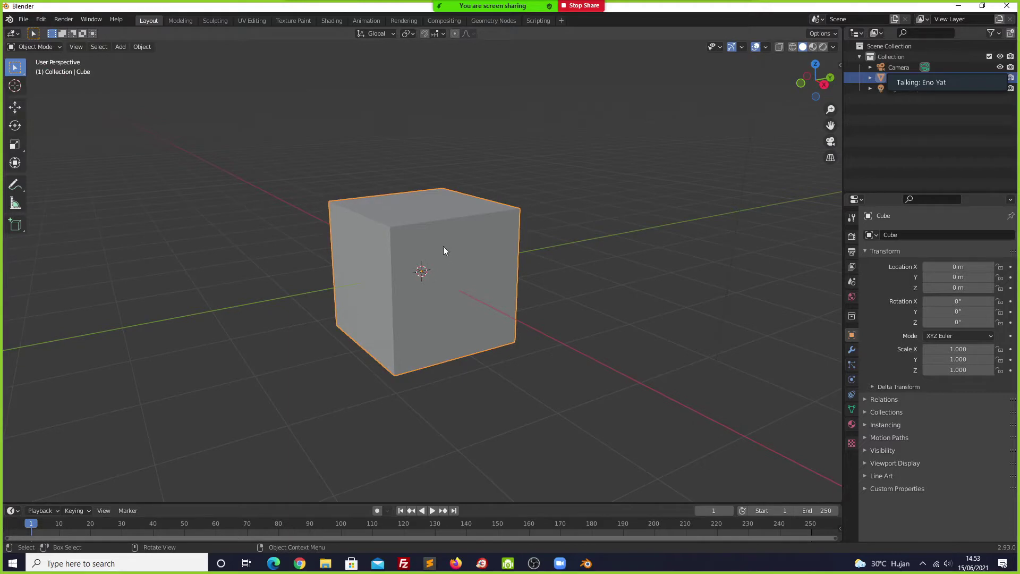
pyautogui.click(30, 47)
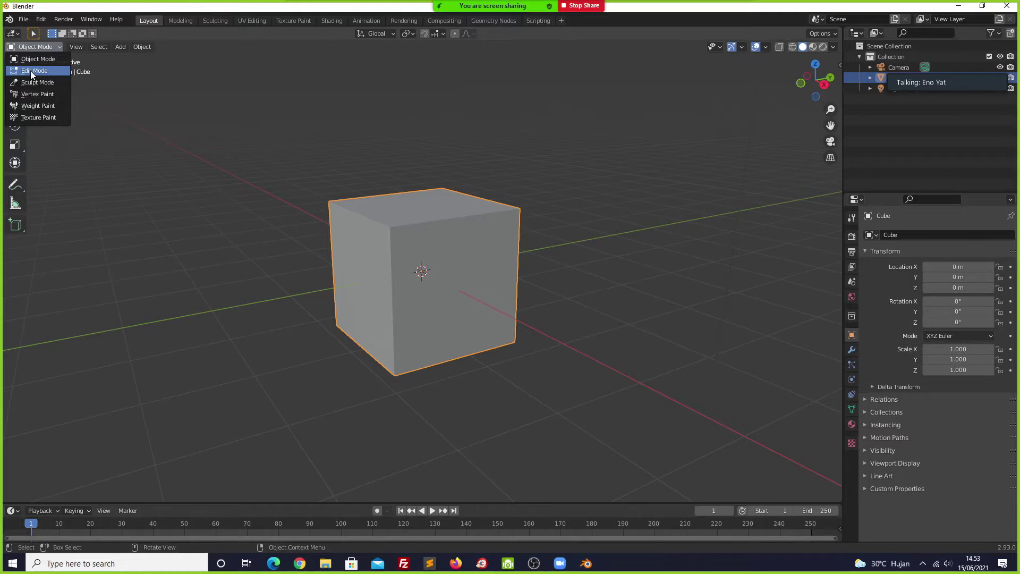
pyautogui.click(31, 71)
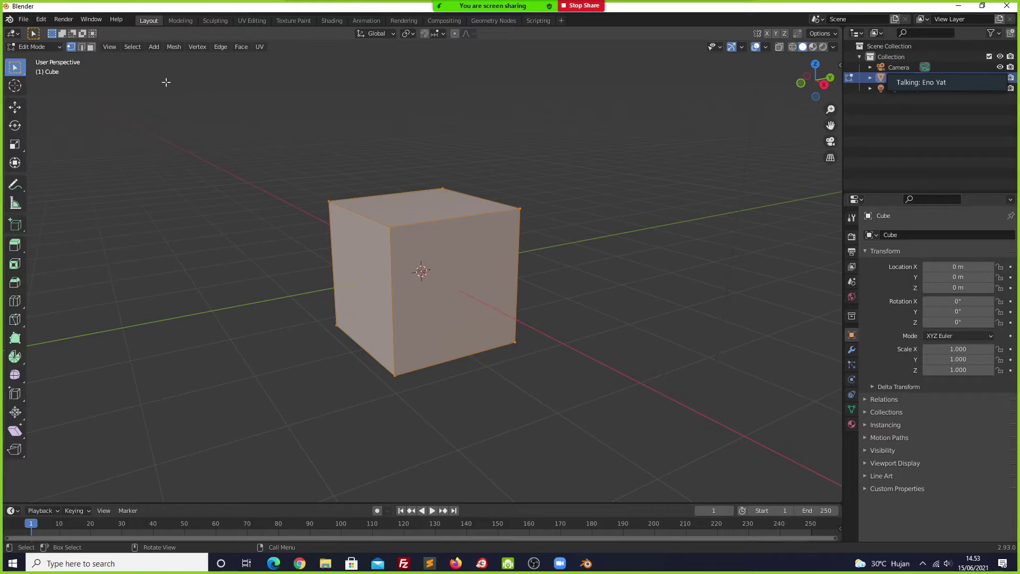
# Step: Switch to Edge select and pick the cube's top edges
pyautogui.click(82, 46)
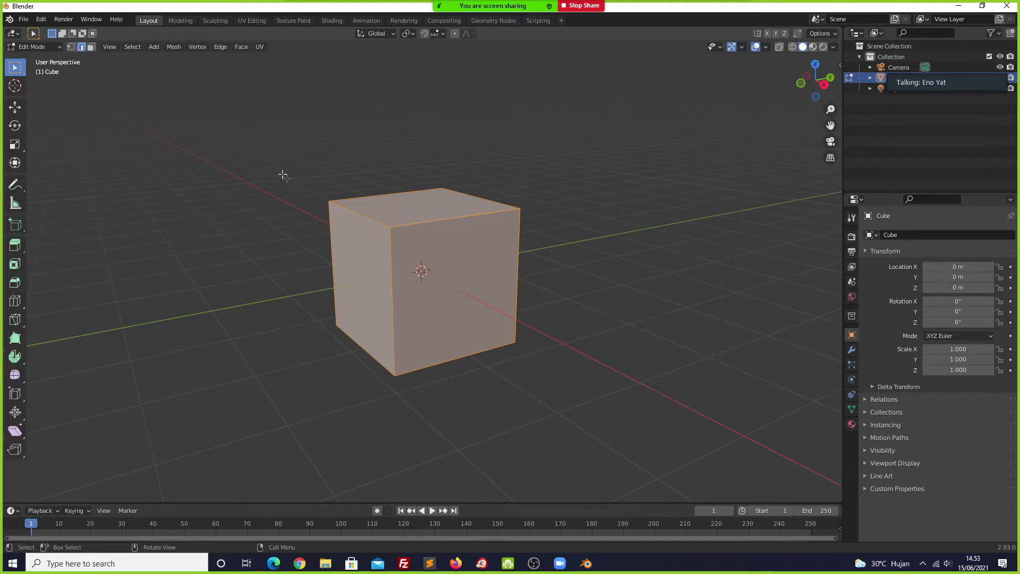
pyautogui.click(332, 204)
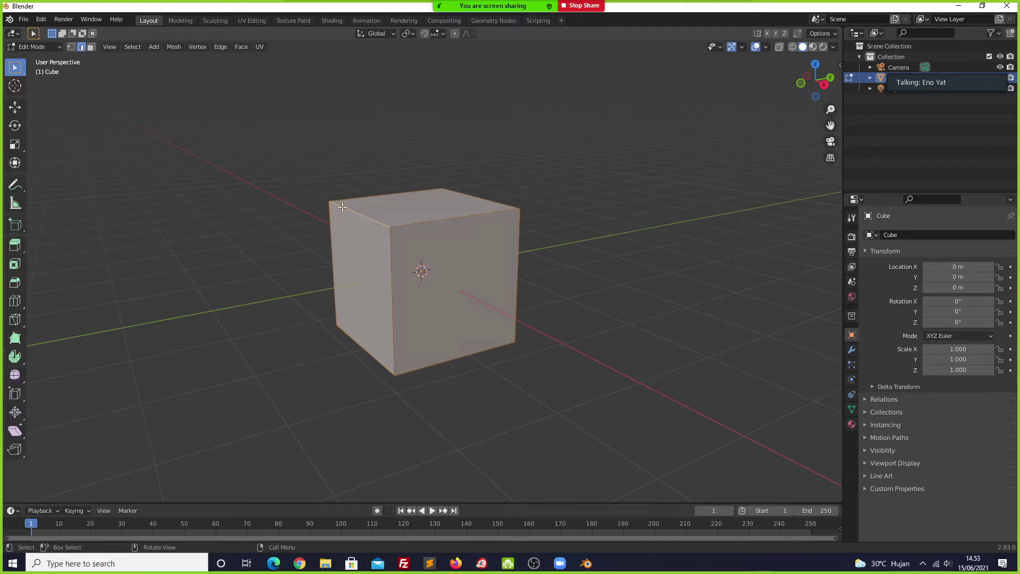
pyautogui.click(435, 221)
pyautogui.click(389, 194)
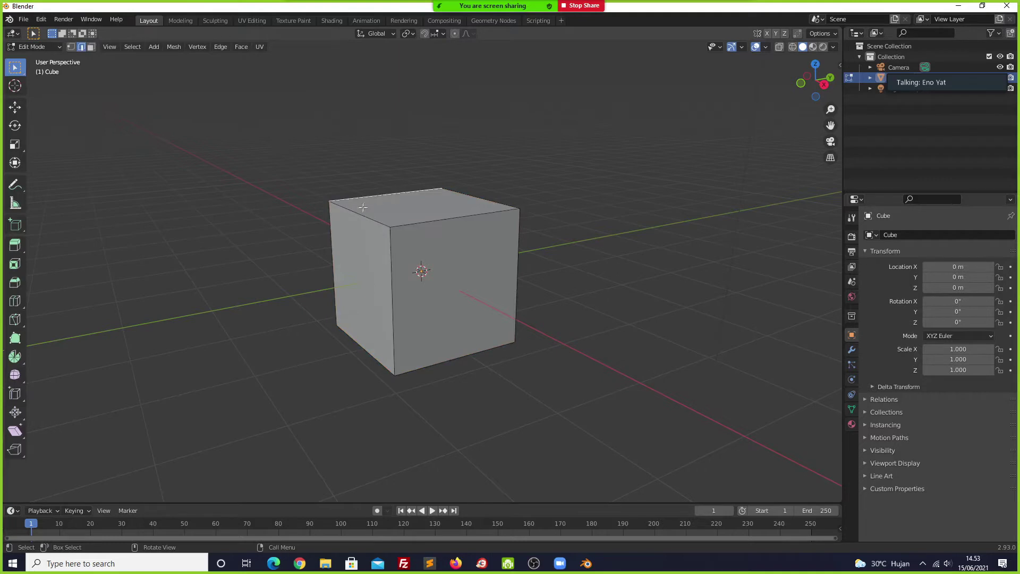
# Step: Switch to Face select and select the cube's front face
pyautogui.click(91, 46)
pyautogui.click(465, 259)
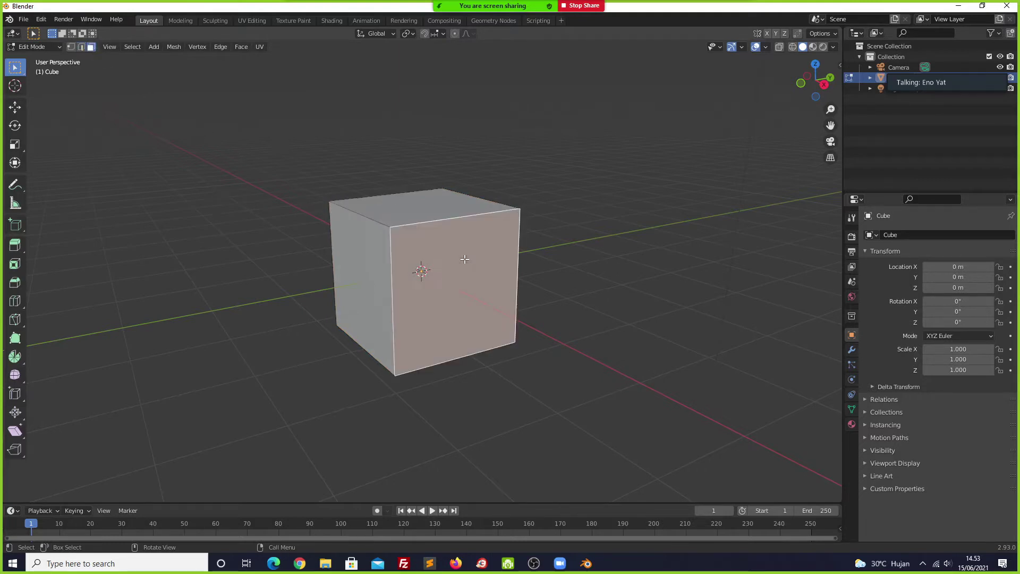
pyautogui.click(363, 254)
pyautogui.click(427, 232)
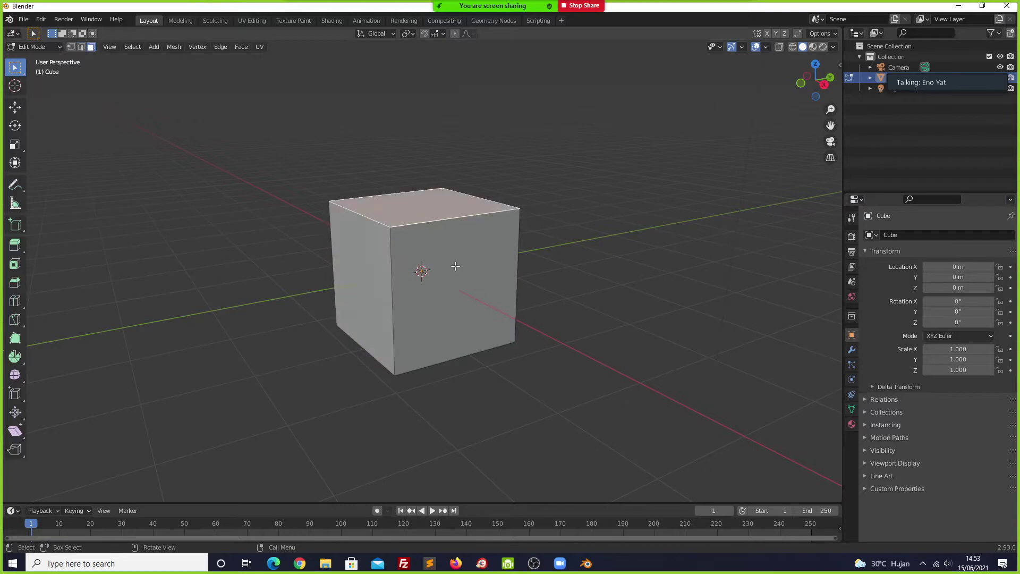
pyautogui.click(454, 267)
pyautogui.hotkey('alt', 'a')
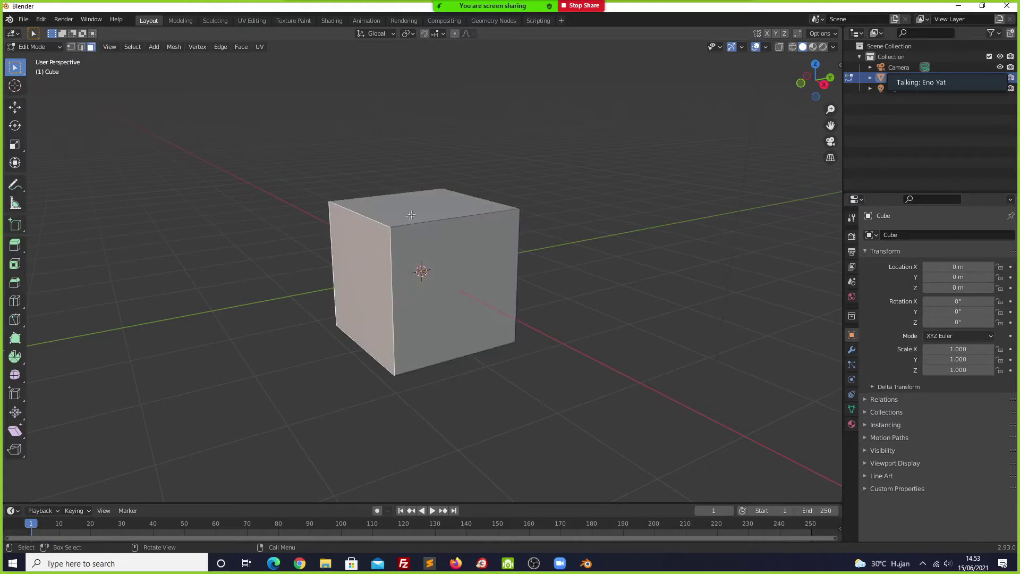
pyautogui.click(427, 213)
pyautogui.click(445, 265)
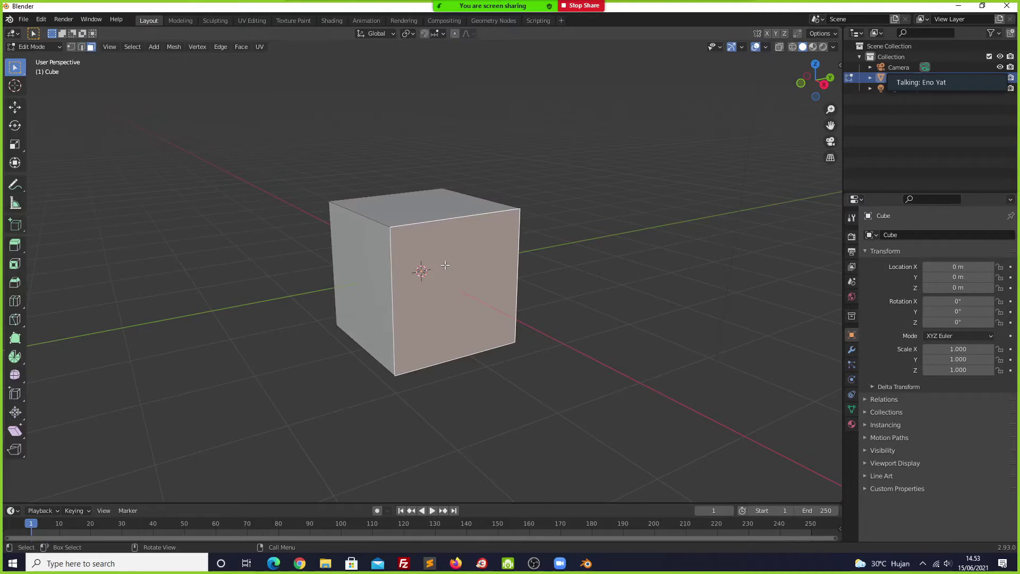
# Step: Orbit to the side and begin moving the selected face along X
pyautogui.moveTo(445, 265); pyautogui.dragTo(495, 265, button='middle')
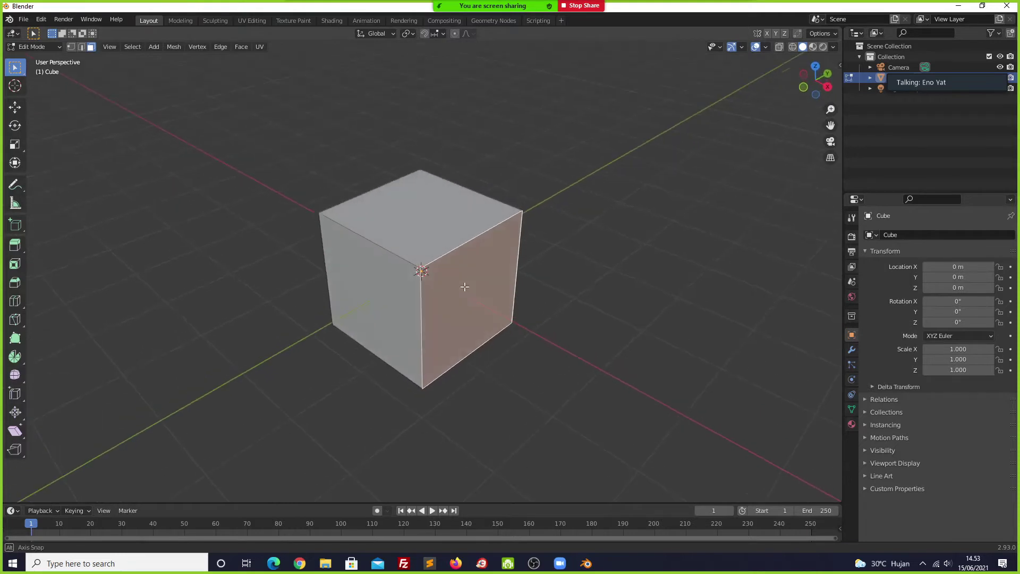
pyautogui.moveTo(495, 265); pyautogui.dragTo(571, 329, button='middle')
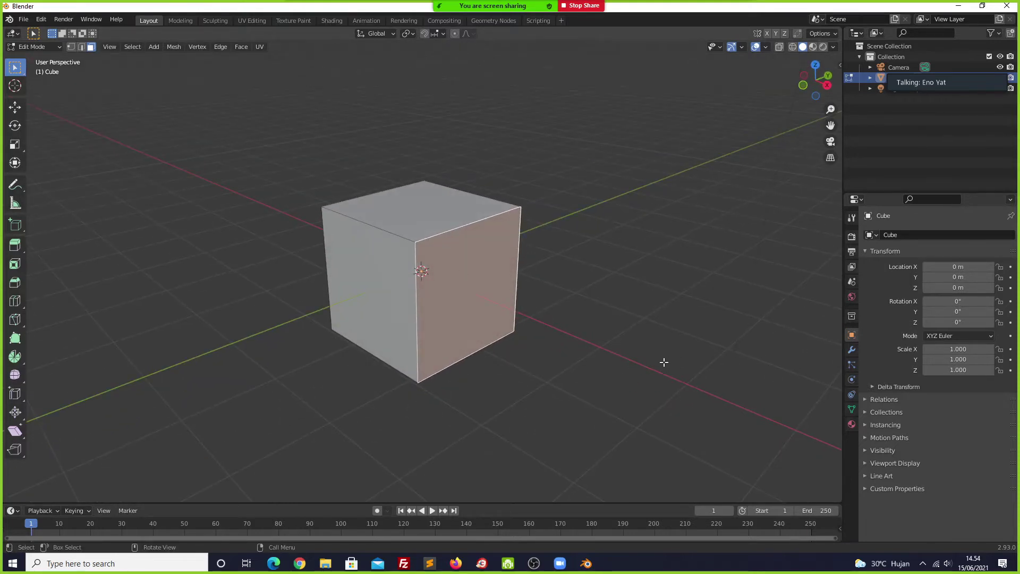
pyautogui.press('g')
pyautogui.press('x')
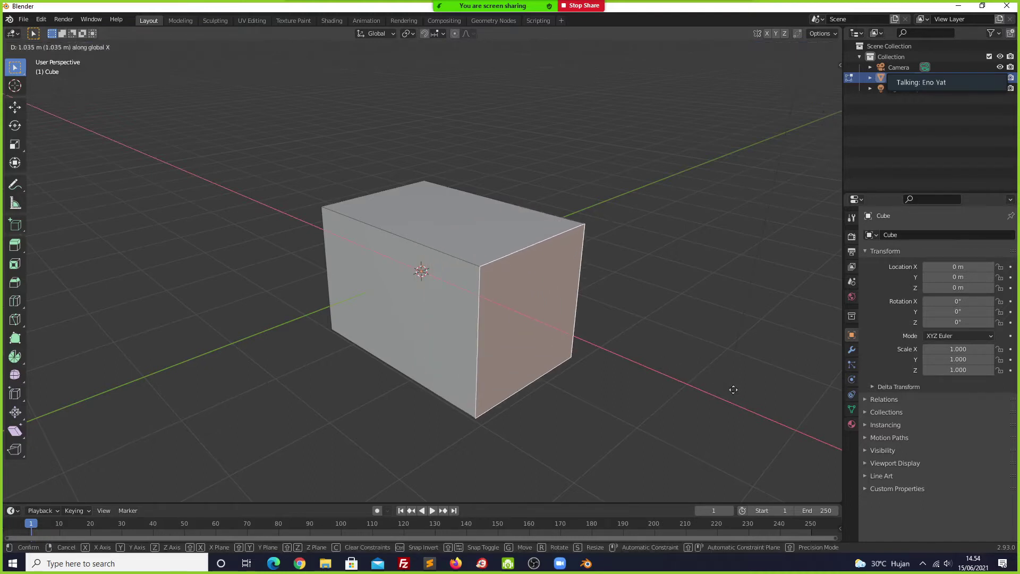
# Step: Finish stretching the cube into a long box and select its broad front face
pyautogui.click(832, 428)
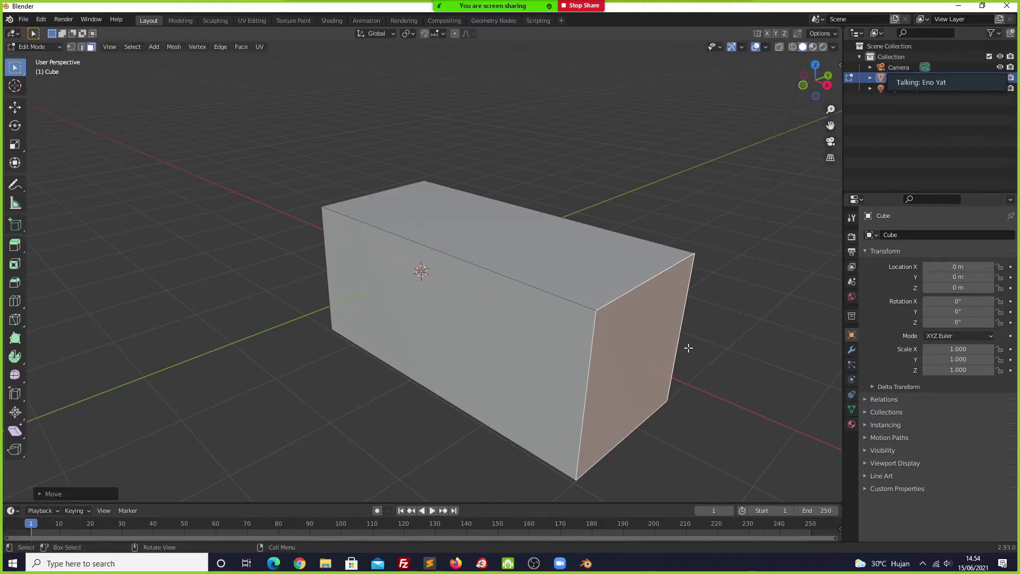
pyautogui.moveTo(698, 347); pyautogui.dragTo(587, 337, button='middle')
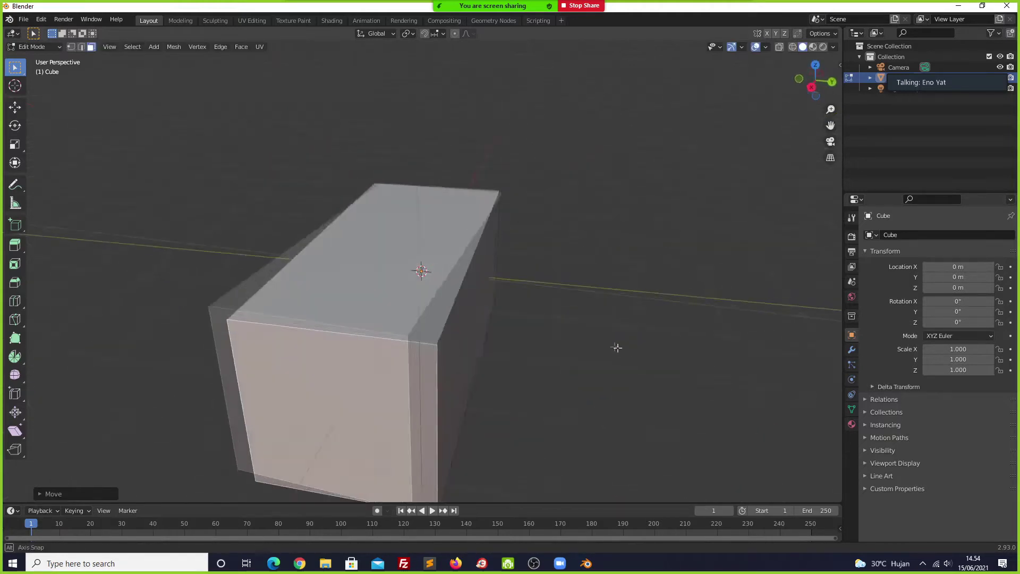
pyautogui.click(379, 281)
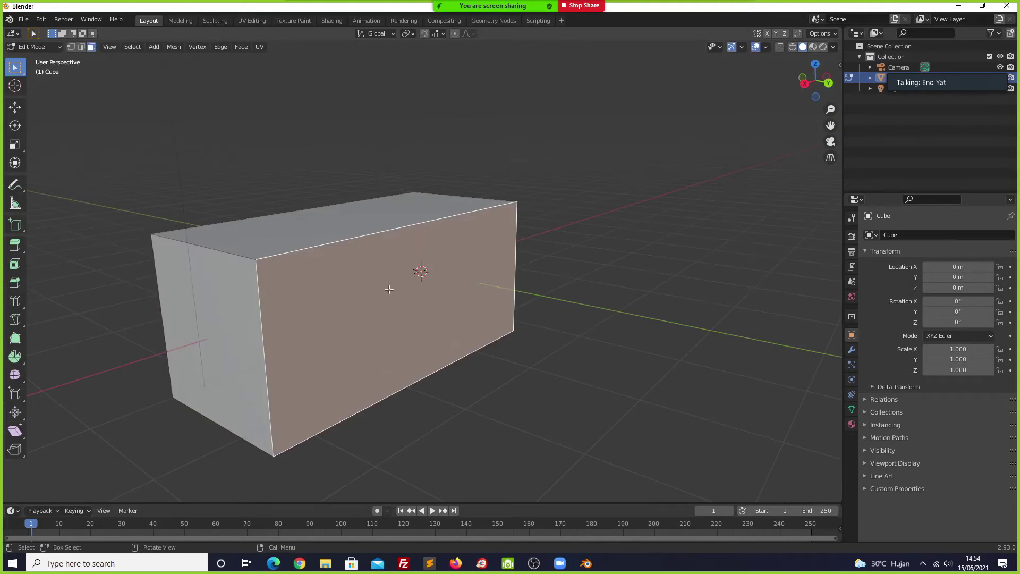
pyautogui.moveTo(389, 288); pyautogui.dragTo(384, 280, button='middle')
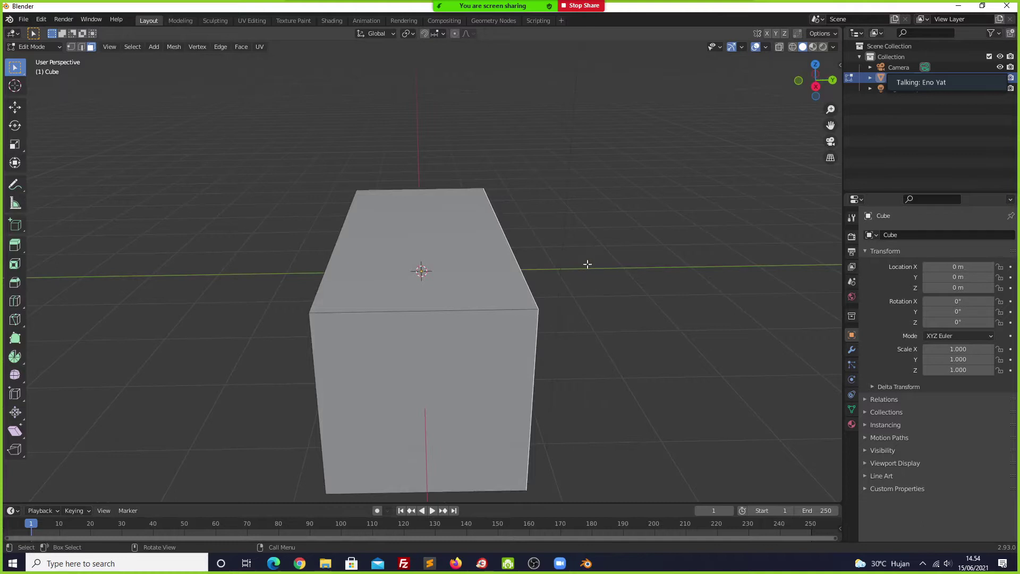
pyautogui.moveTo(578, 282); pyautogui.dragTo(523, 270, button='middle')
# Step: Push the front face along Y twice to thin the box into an upright panel
pyautogui.press('g')
pyautogui.press('y')
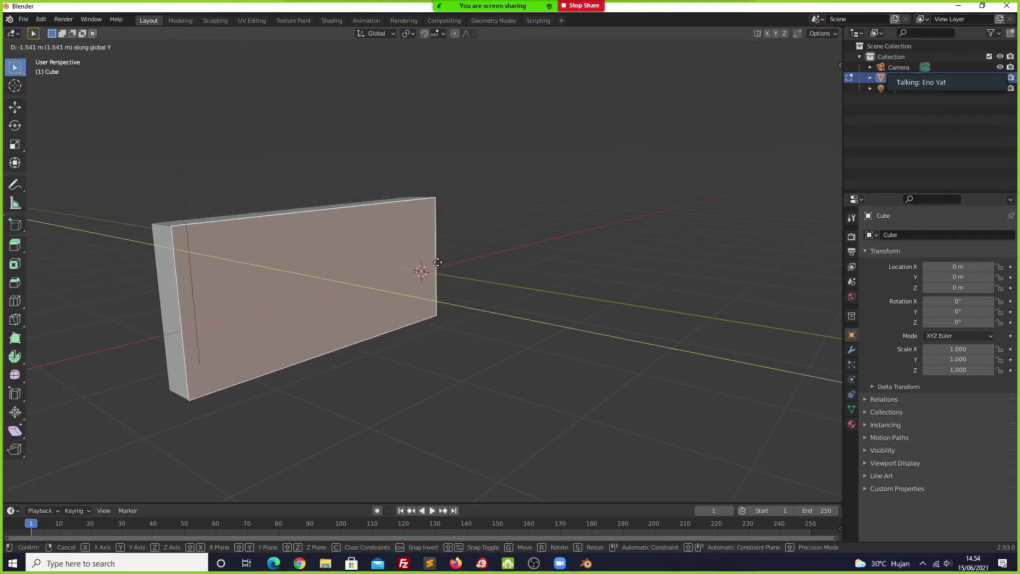
pyautogui.click(437, 262)
pyautogui.moveTo(438, 261)
pyautogui.mouseDown(button='middle')
pyautogui.moveTo(462, 271)
pyautogui.moveTo(452, 265)
pyautogui.mouseUp(button='middle')
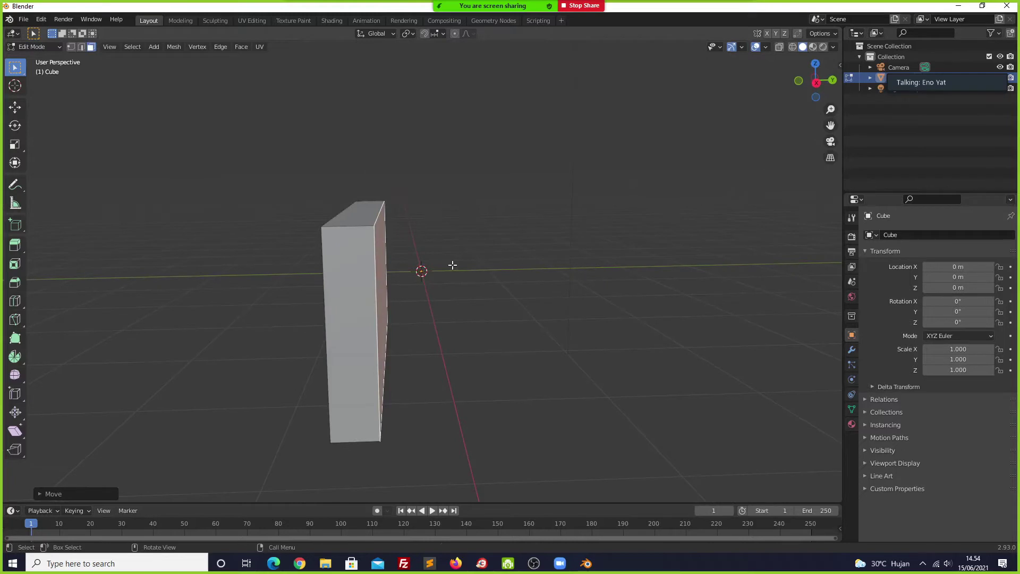
pyautogui.press('g')
pyautogui.press('y')
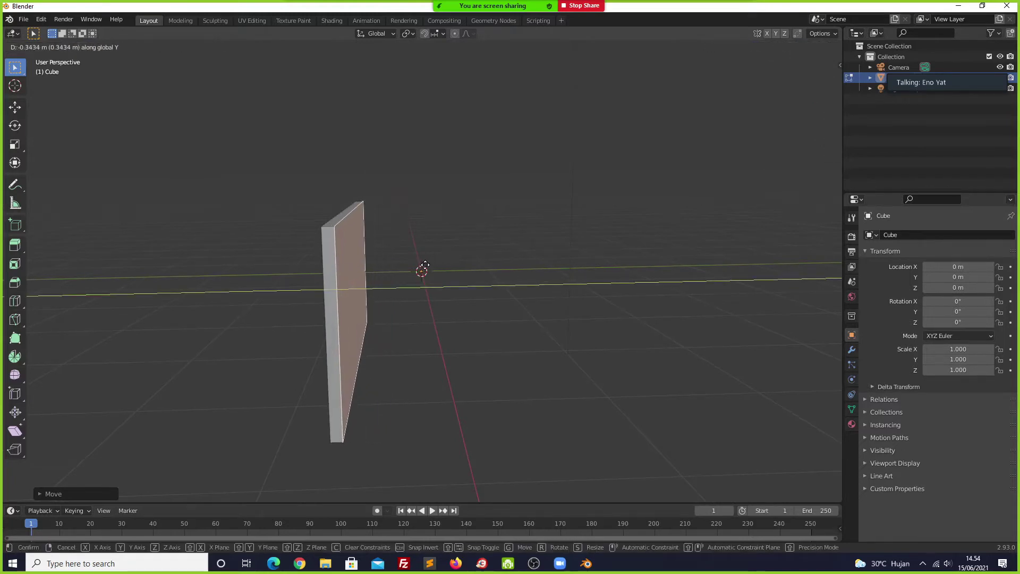
pyautogui.click(421, 269)
pyautogui.click(365, 320)
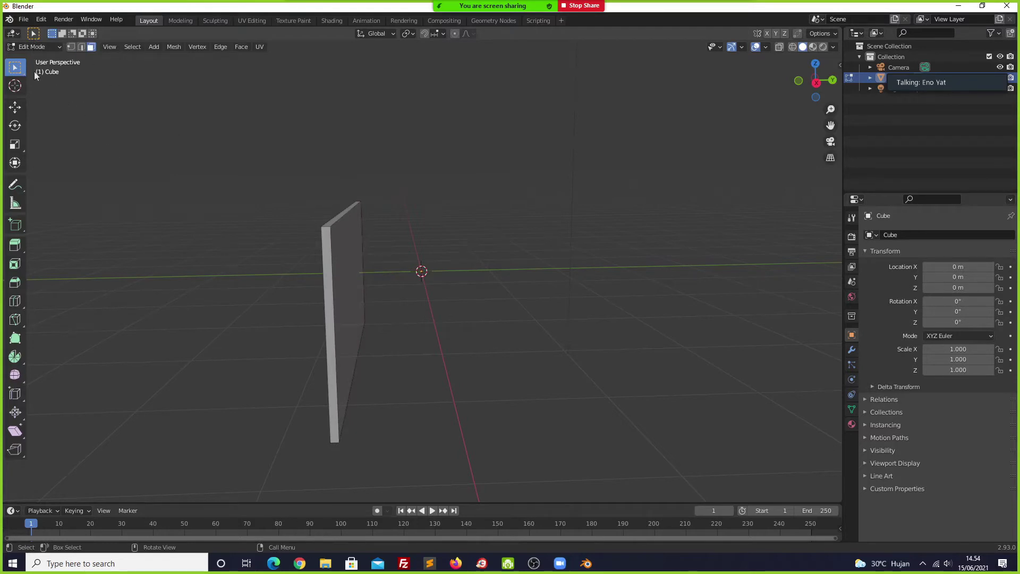
pyautogui.moveTo(263, 279)
pyautogui.mouseDown(button='middle')
pyautogui.moveTo(355, 265)
pyautogui.moveTo(285, 258)
pyautogui.moveTo(336, 287)
pyautogui.moveTo(356, 260)
pyautogui.moveTo(264, 294)
pyautogui.mouseUp(button='middle')
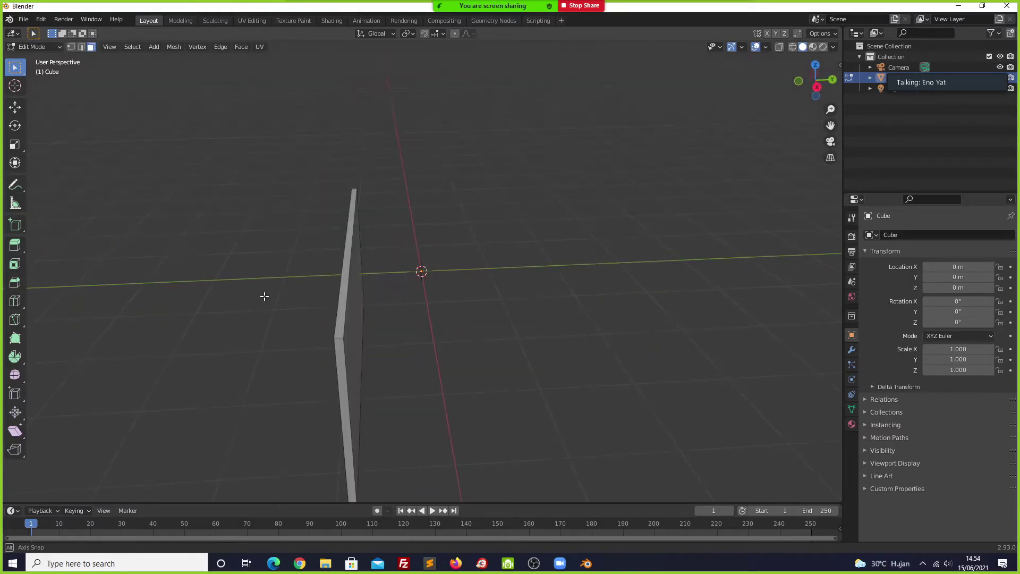
# Step: Raise the panel's top edge along Z into a taller screen shape, then select the front face
pyautogui.moveTo(382, 301)
pyautogui.mouseDown(button='middle')
pyautogui.moveTo(387, 282)
pyautogui.moveTo(418, 282)
pyautogui.mouseUp(button='middle')
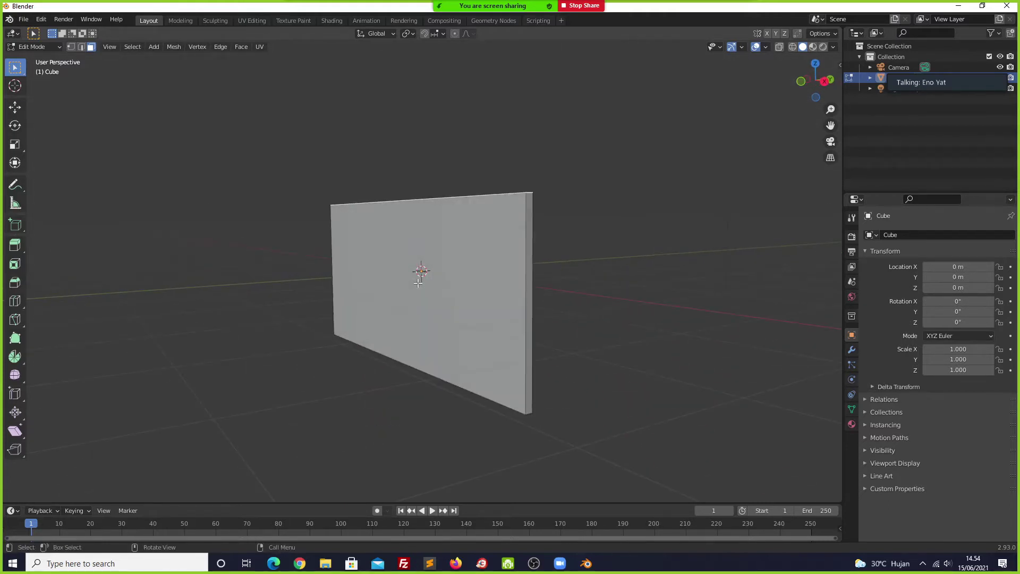
pyautogui.press('g')
pyautogui.press('z')
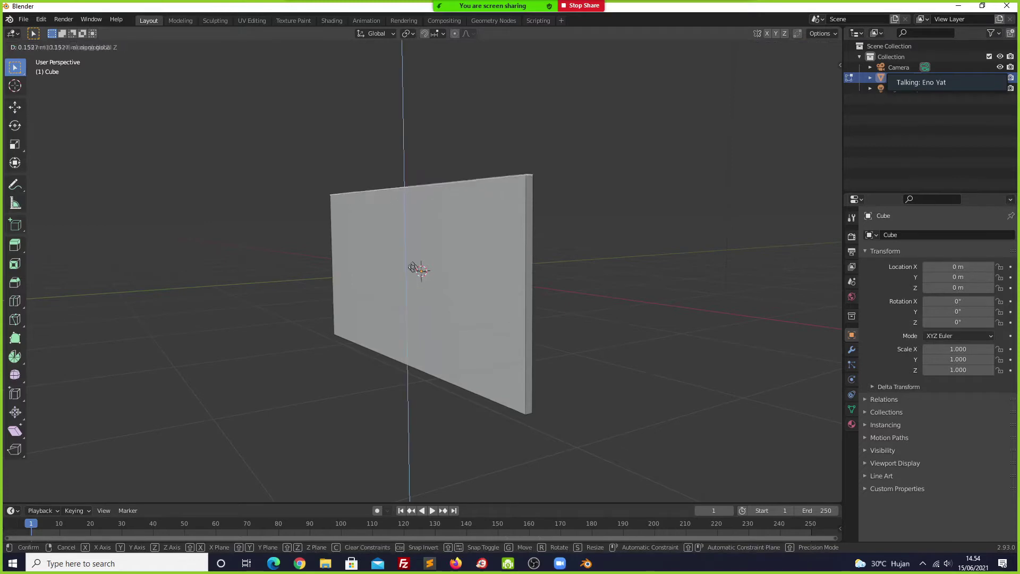
pyautogui.moveTo(457, 267)
pyautogui.mouseDown(button='middle')
pyautogui.moveTo(371, 276)
pyautogui.moveTo(504, 275)
pyautogui.moveTo(487, 271)
pyautogui.mouseUp(button='middle')
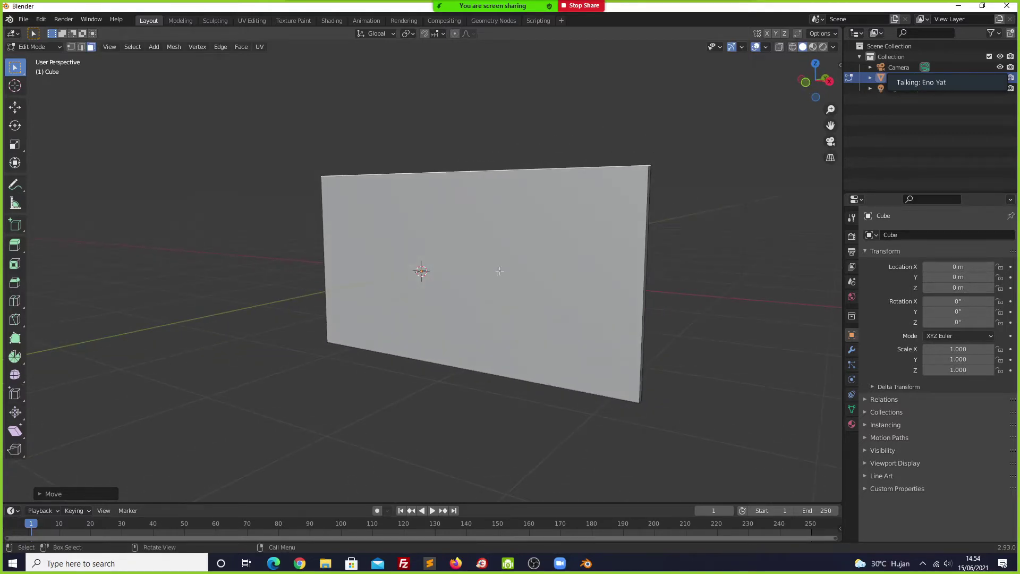
pyautogui.moveTo(509, 267); pyautogui.dragTo(487, 274, button='middle')
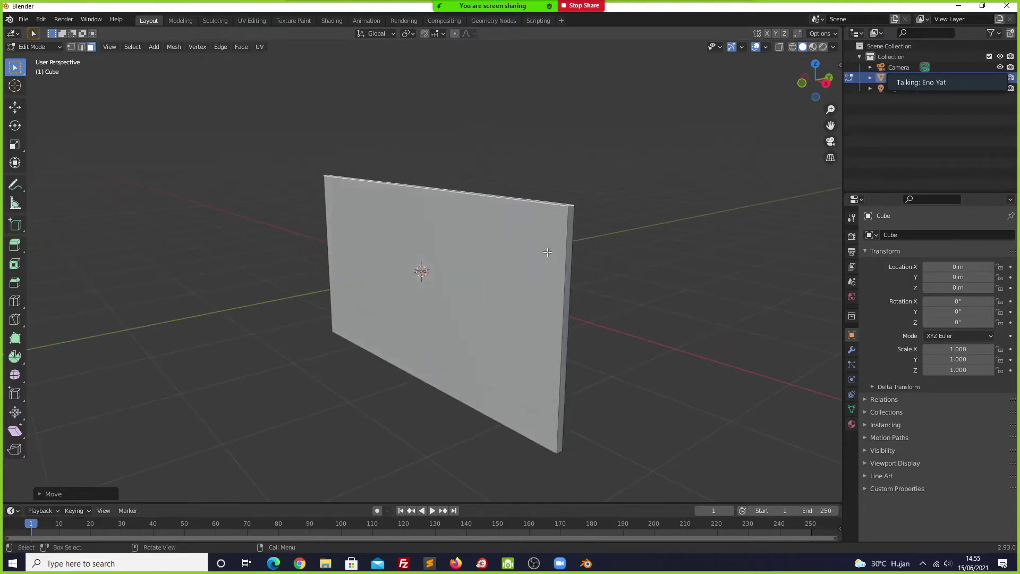
pyautogui.moveTo(555, 230)
pyautogui.mouseDown(button='middle')
pyautogui.moveTo(519, 234)
pyautogui.moveTo(586, 221)
pyautogui.mouseUp(button='middle')
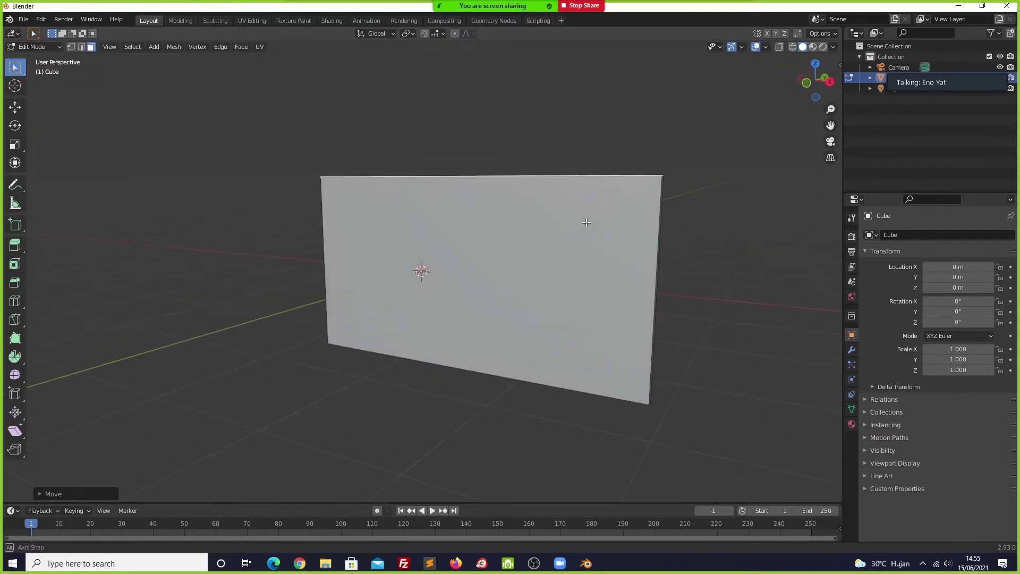
pyautogui.click(457, 216)
pyautogui.moveTo(632, 243)
pyautogui.mouseDown(button='middle')
pyautogui.moveTo(564, 252)
pyautogui.moveTo(605, 230)
pyautogui.mouseUp(button='middle')
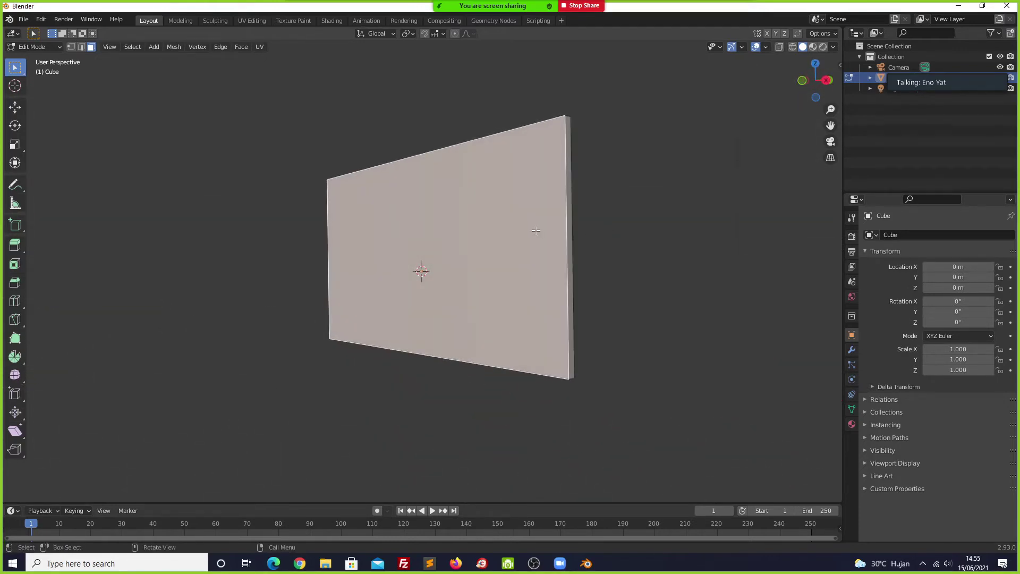
# Step: Inset the panel's front face into a thin bezel around a smaller screen face
pyautogui.press('i')
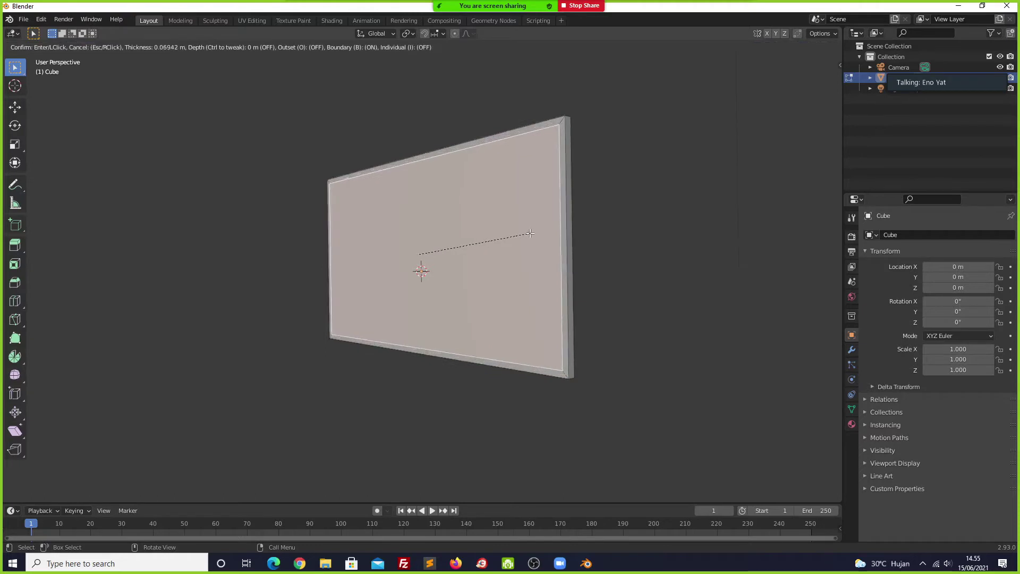
pyautogui.click(523, 235)
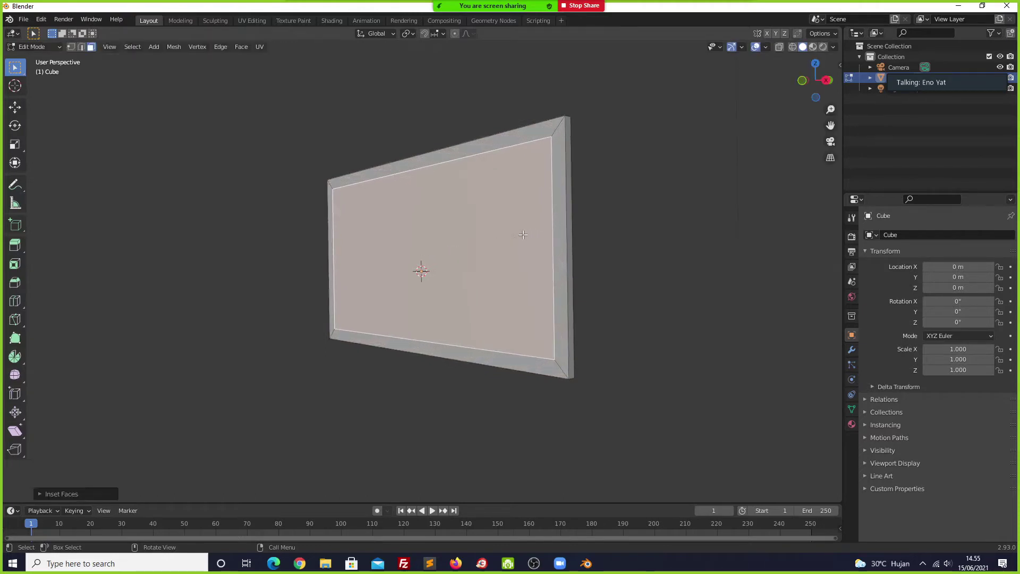
pyautogui.moveTo(533, 234)
pyautogui.mouseDown(button='middle')
pyautogui.moveTo(489, 251)
pyautogui.moveTo(500, 230)
pyautogui.mouseUp(button='middle')
pyautogui.moveTo(399, 185)
pyautogui.mouseDown(button='middle')
pyautogui.moveTo(428, 193)
pyautogui.moveTo(403, 204)
pyautogui.mouseUp(button='middle')
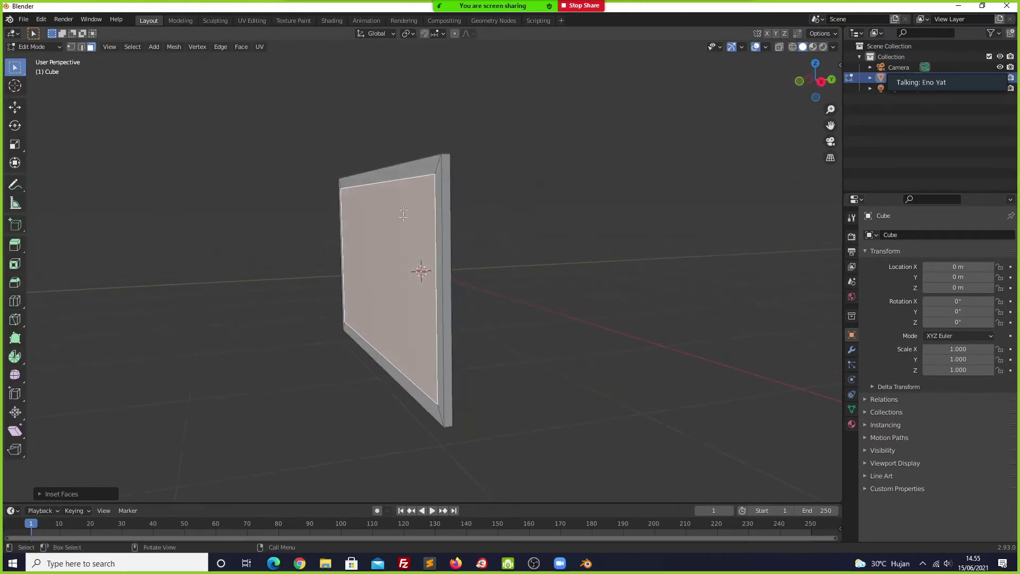
pyautogui.moveTo(395, 228)
pyautogui.mouseDown(button='middle')
pyautogui.moveTo(459, 227)
pyautogui.moveTo(410, 242)
pyautogui.moveTo(425, 249)
pyautogui.mouseUp(button='middle')
pyautogui.scroll(2, 421, 233)
pyautogui.scroll(2, 411, 238)
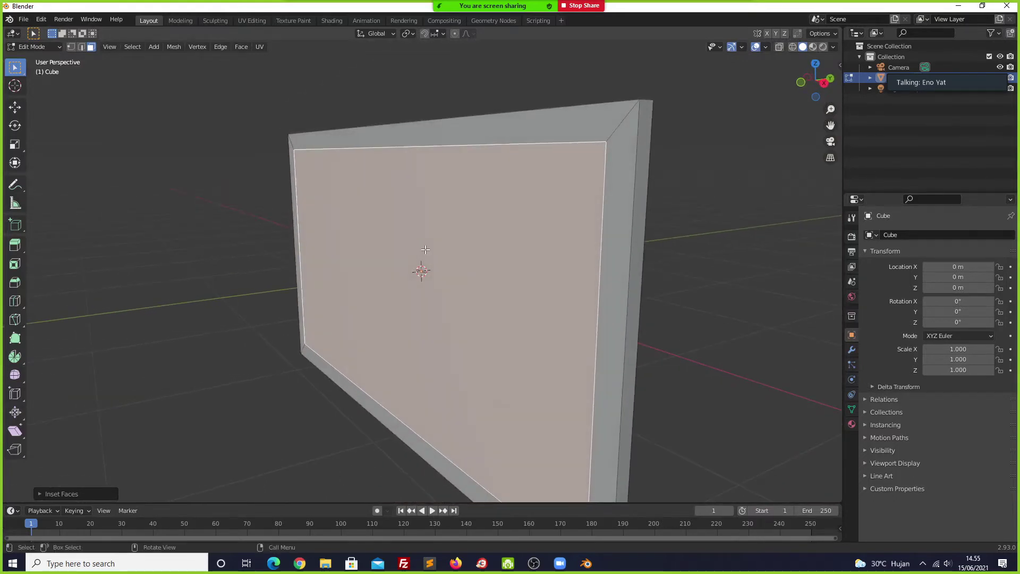
# Step: Extrude the inner screen face slightly inward to recess it behind the bezel
pyautogui.press('e')
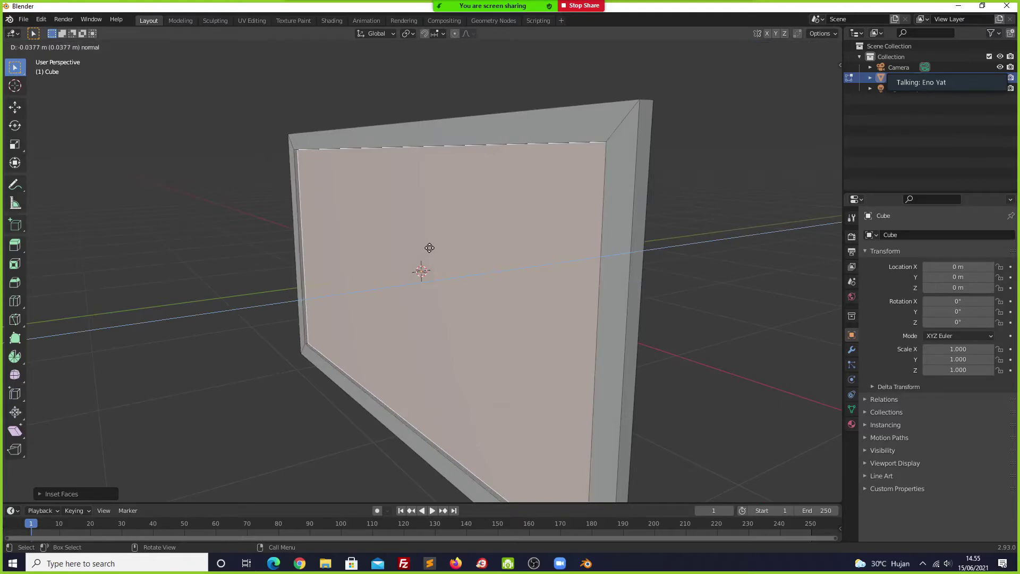
pyautogui.click(429, 247)
pyautogui.moveTo(439, 267)
pyautogui.mouseDown(button='middle')
pyautogui.moveTo(445, 240)
pyautogui.moveTo(416, 271)
pyautogui.moveTo(401, 271)
pyautogui.moveTo(420, 268)
pyautogui.moveTo(388, 267)
pyautogui.moveTo(414, 230)
pyautogui.moveTo(377, 230)
pyautogui.moveTo(349, 246)
pyautogui.moveTo(399, 242)
pyautogui.moveTo(372, 234)
pyautogui.moveTo(375, 252)
pyautogui.moveTo(352, 234)
pyautogui.mouseUp(button='middle')
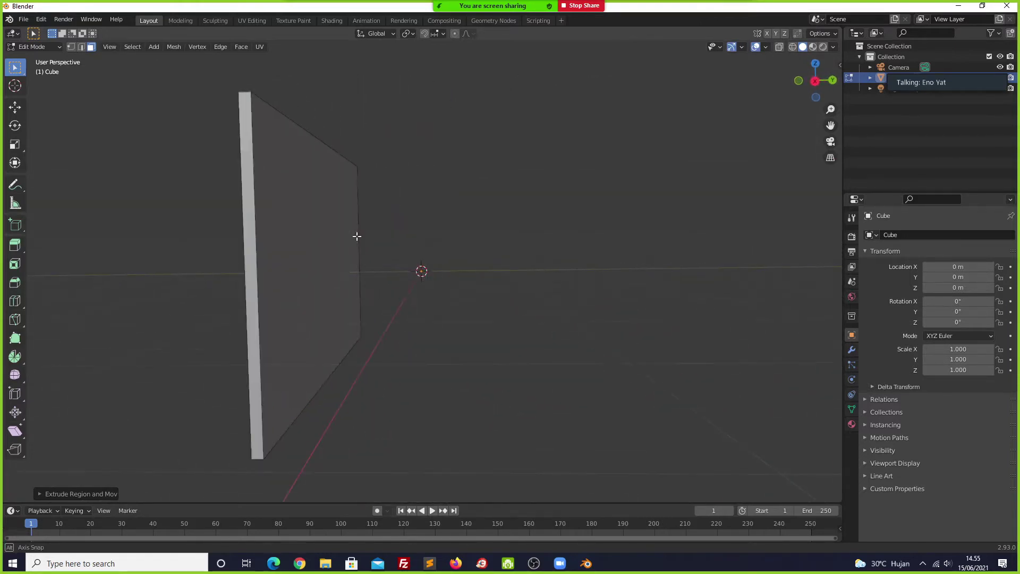
# Step: Select the panel's back face and give it a wide inset
pyautogui.click(355, 222)
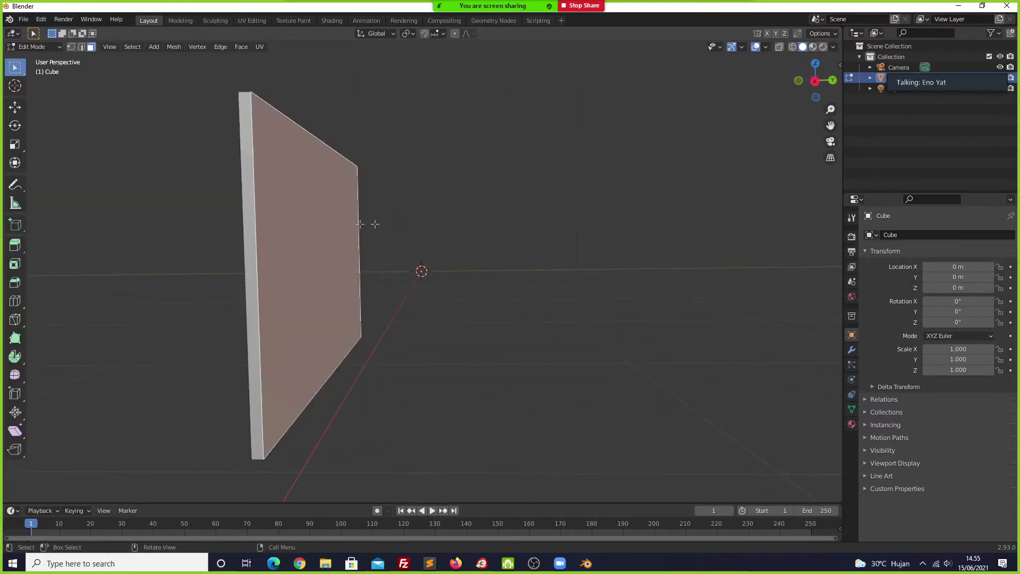
pyautogui.moveTo(385, 223); pyautogui.dragTo(337, 241, button='middle')
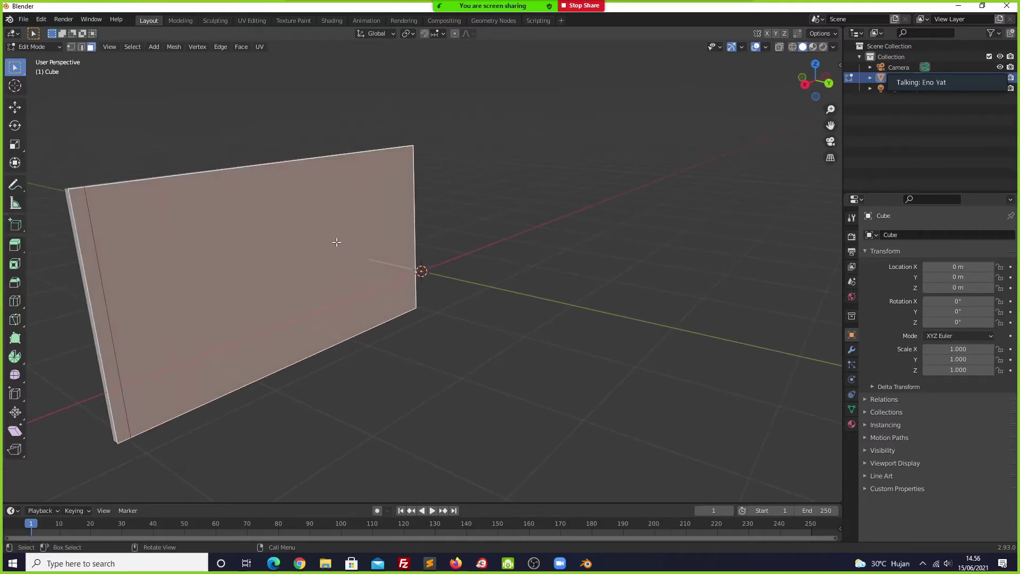
pyautogui.press('i')
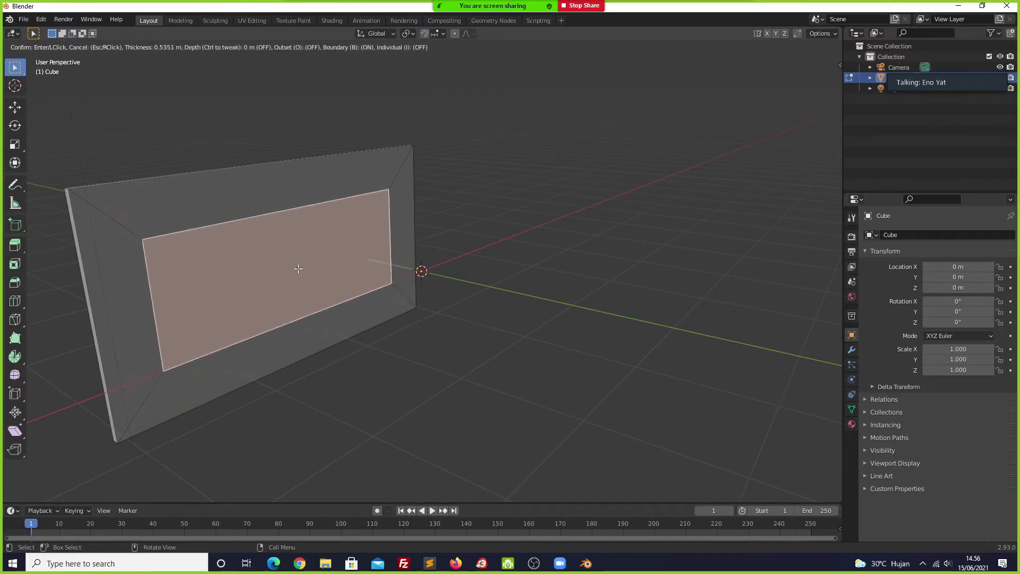
pyautogui.click(296, 266)
pyautogui.moveTo(269, 253); pyautogui.dragTo(317, 245, button='middle')
# Step: Pull the inset back face outward along Y to form a tapered rear housing
pyautogui.press('g')
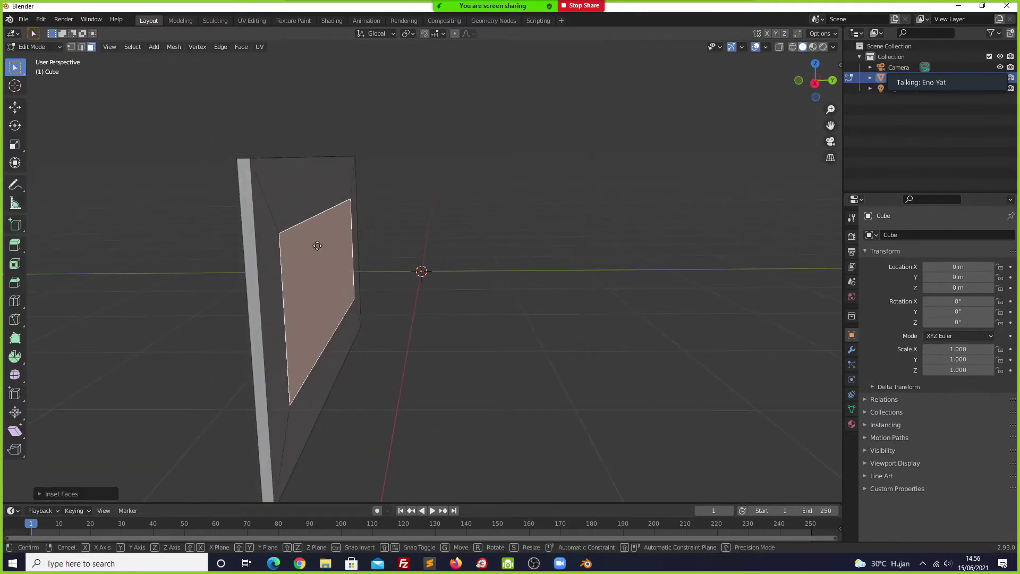
pyautogui.press('y')
pyautogui.click(328, 250)
pyautogui.moveTo(327, 250)
pyautogui.mouseDown(button='middle')
pyautogui.moveTo(355, 259)
pyautogui.moveTo(317, 283)
pyautogui.moveTo(333, 253)
pyautogui.moveTo(382, 266)
pyautogui.moveTo(299, 271)
pyautogui.moveTo(304, 261)
pyautogui.mouseUp(button='middle')
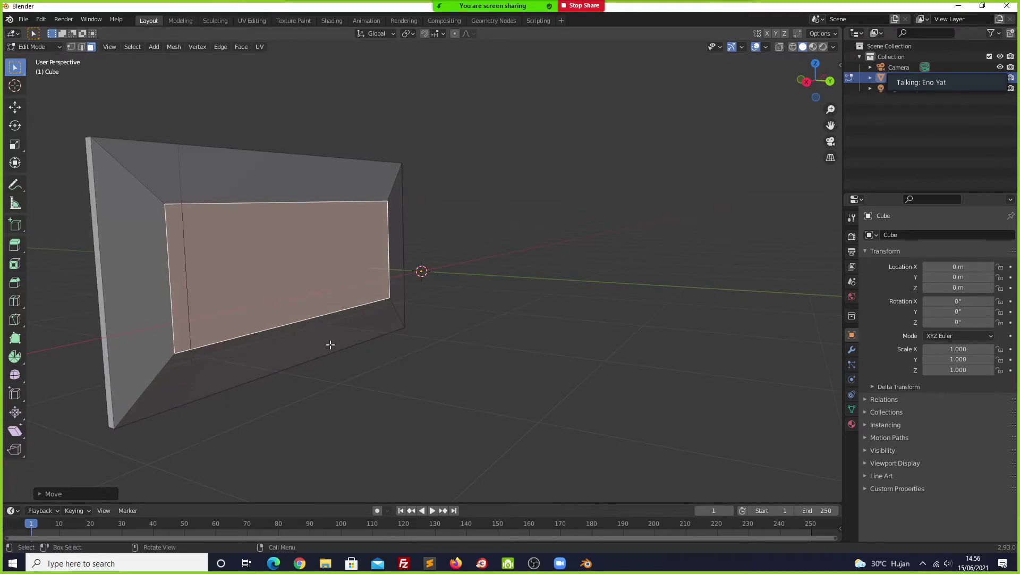
pyautogui.moveTo(289, 287)
pyautogui.mouseDown(button='middle')
pyautogui.moveTo(292, 298)
pyautogui.moveTo(328, 291)
pyautogui.moveTo(320, 250)
pyautogui.moveTo(276, 298)
pyautogui.moveTo(312, 312)
pyautogui.moveTo(291, 314)
pyautogui.moveTo(287, 292)
pyautogui.moveTo(310, 307)
pyautogui.mouseUp(button='middle')
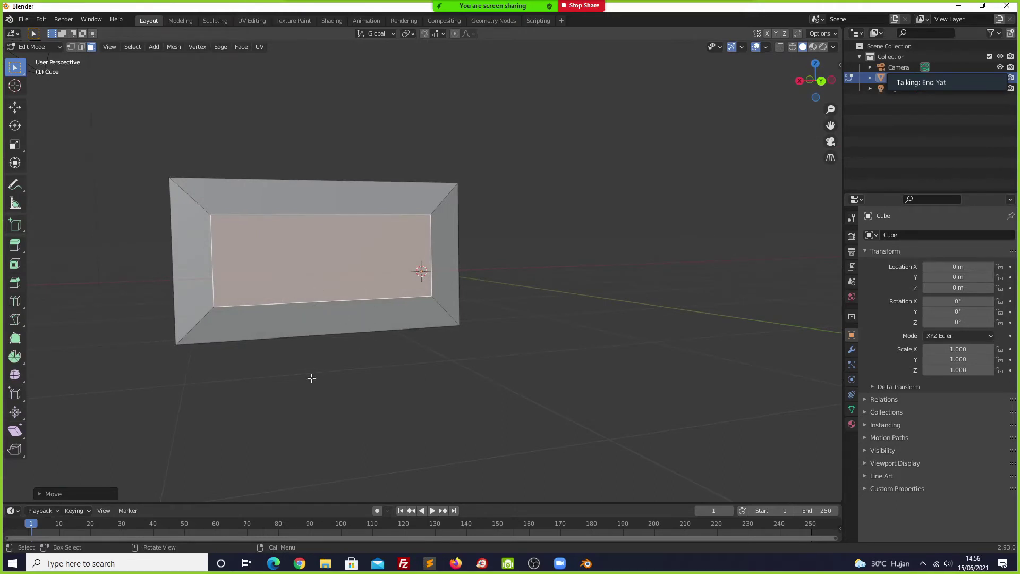
pyautogui.press('KP_4')
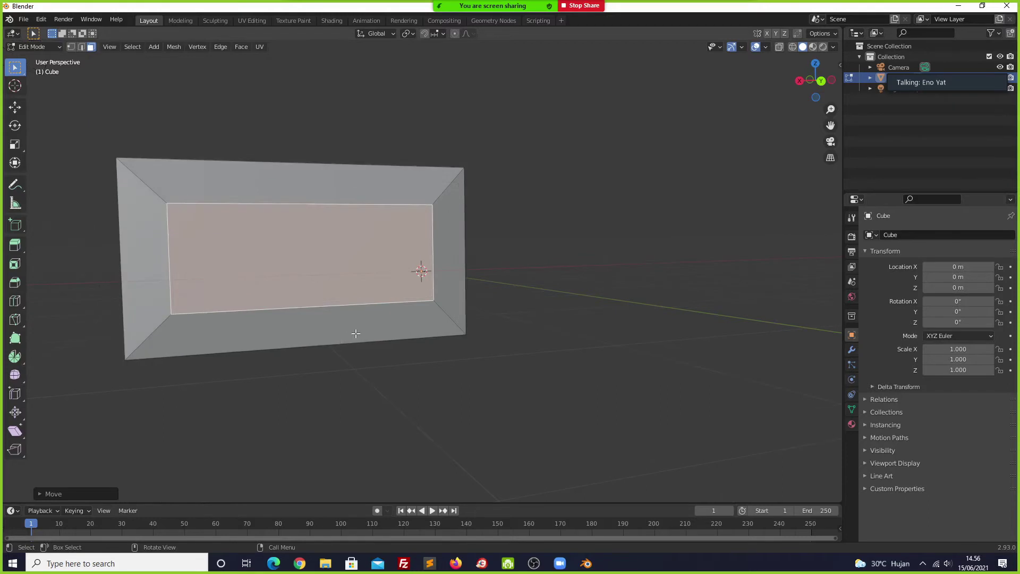
pyautogui.press('KP_6')
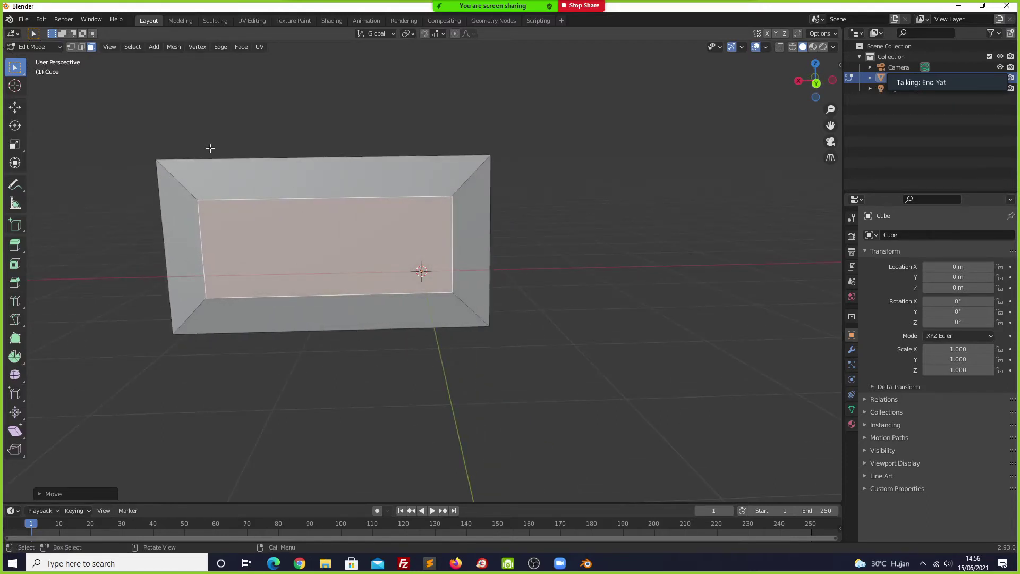
pyautogui.click(56, 49)
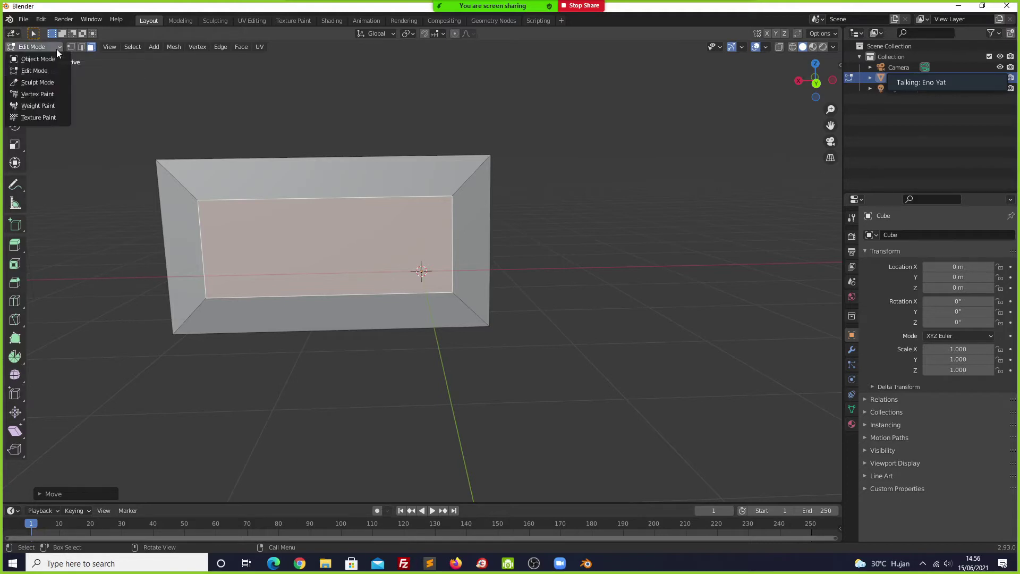
# Step: Add two centred vertical loop cuts with Ctrl+R across the monitor body
pyautogui.click(34, 70)
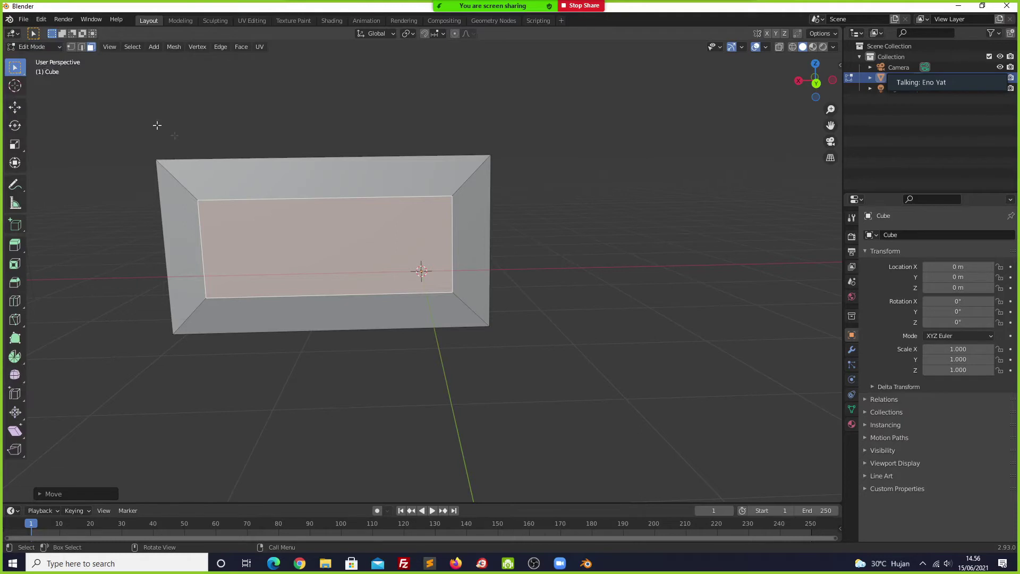
pyautogui.press('ctrl')
pyautogui.hotkey('ctrl', 'r')
pyautogui.scroll(2, 338, 210)
pyautogui.scroll(-1, 338, 211)
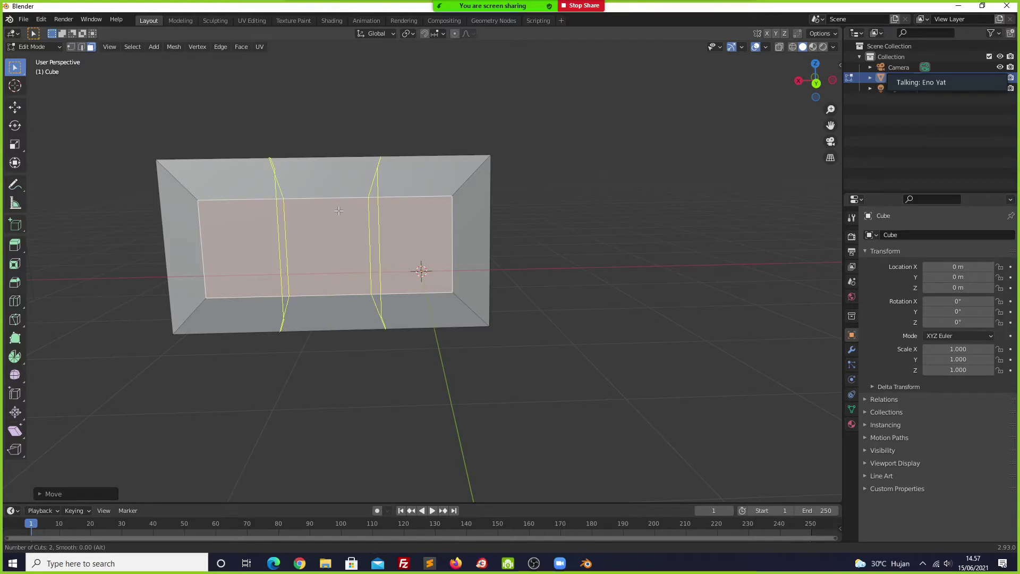
pyautogui.click(337, 210)
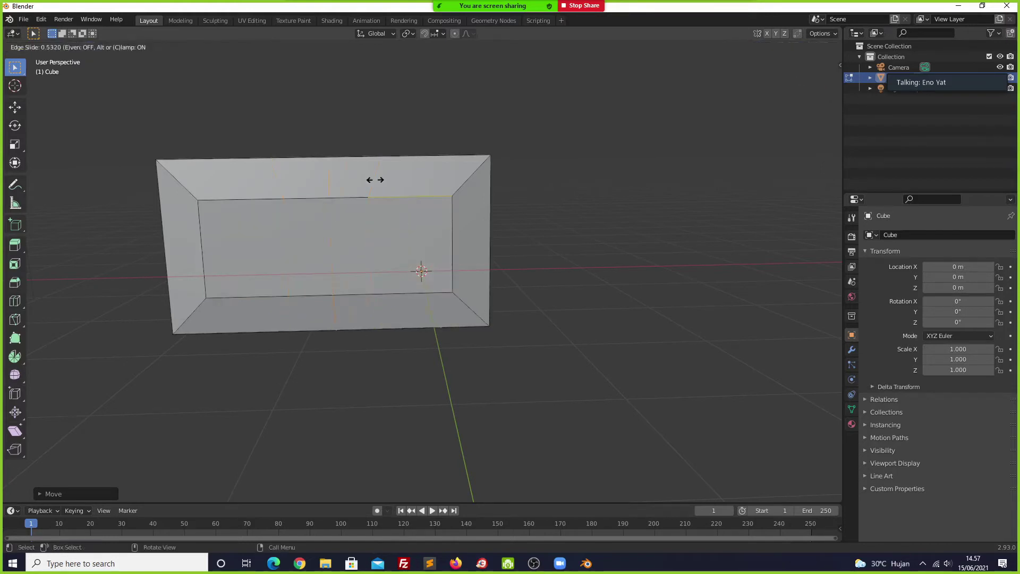
pyautogui.click(337, 196)
pyautogui.scroll(-2, 356, 239)
pyautogui.scroll(2, 366, 266)
pyautogui.scroll(2, 375, 279)
pyautogui.scroll(-1, 375, 279)
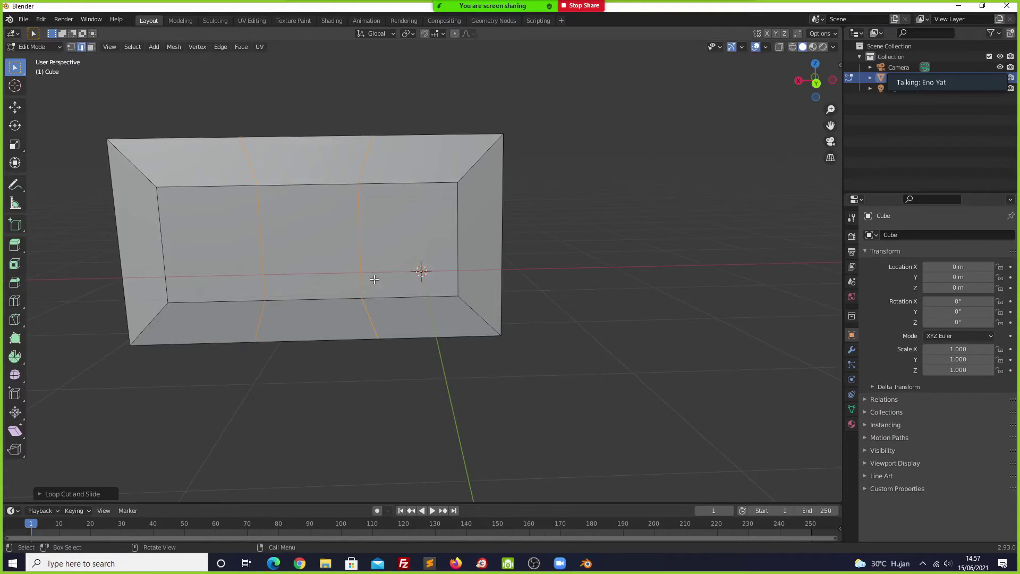
# Step: Select the middle bottom face of the back in Face select mode
pyautogui.moveTo(321, 276)
pyautogui.mouseDown(button='middle')
pyautogui.moveTo(448, 276)
pyautogui.moveTo(357, 240)
pyautogui.moveTo(358, 230)
pyautogui.moveTo(367, 253)
pyautogui.moveTo(357, 241)
pyautogui.mouseUp(button='middle')
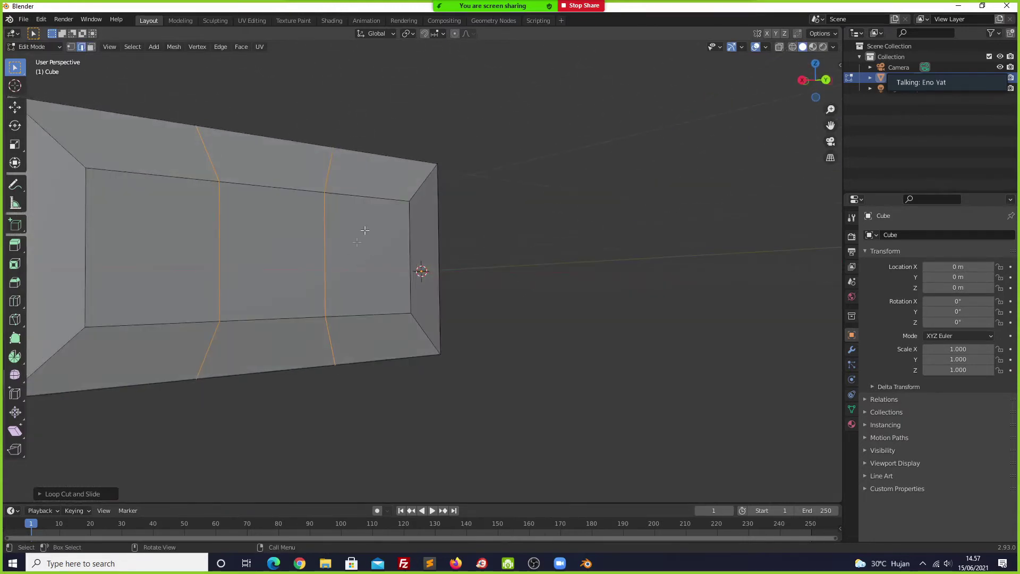
pyautogui.click(260, 349)
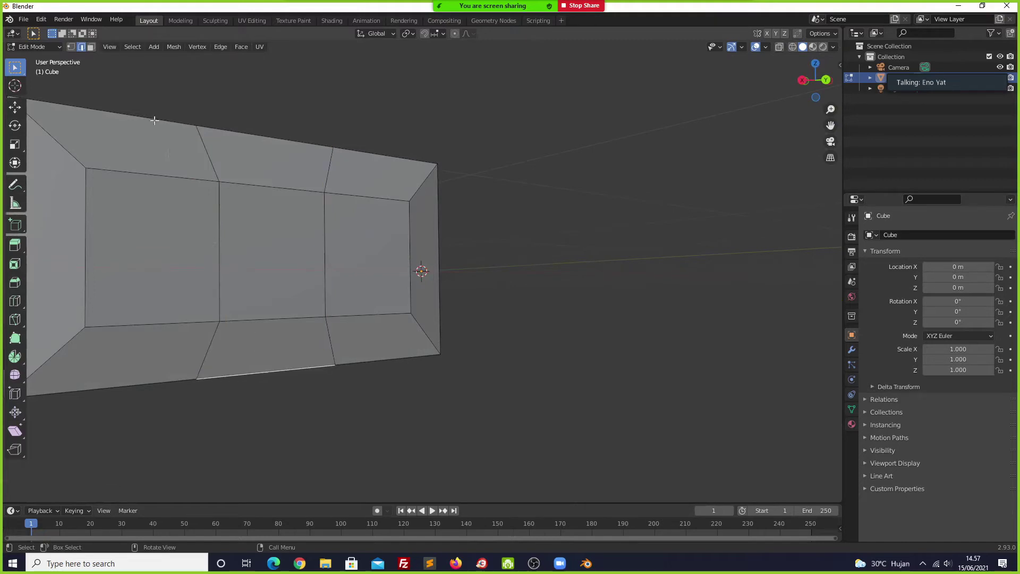
pyautogui.click(95, 48)
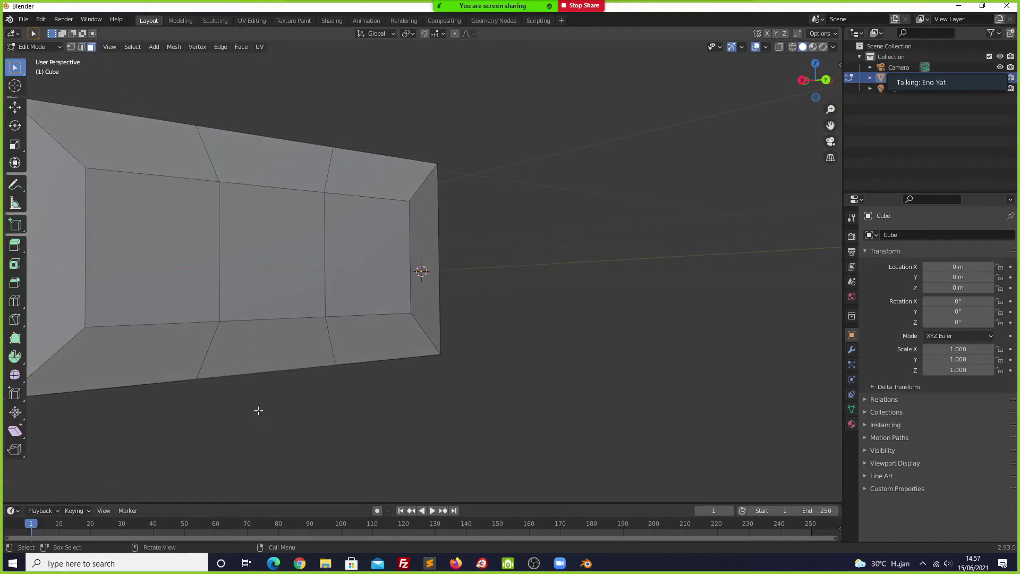
pyautogui.click(258, 361)
# Step: Extrude the middle bottom face a short distance as the start of the stand neck
pyautogui.moveTo(293, 363)
pyautogui.mouseDown(button='middle')
pyautogui.moveTo(295, 392)
pyautogui.moveTo(371, 369)
pyautogui.moveTo(354, 367)
pyautogui.mouseUp(button='middle')
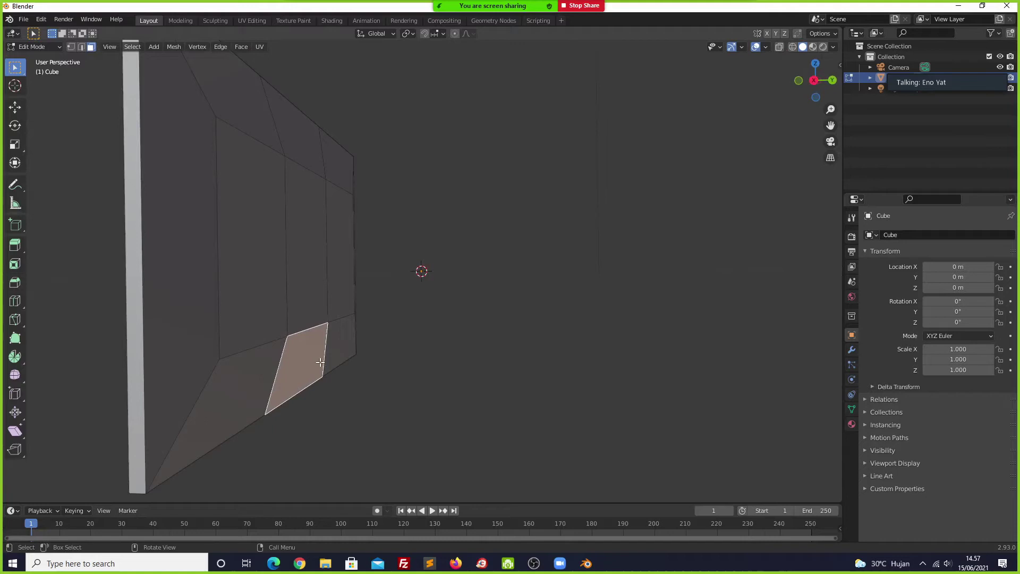
pyautogui.press('e')
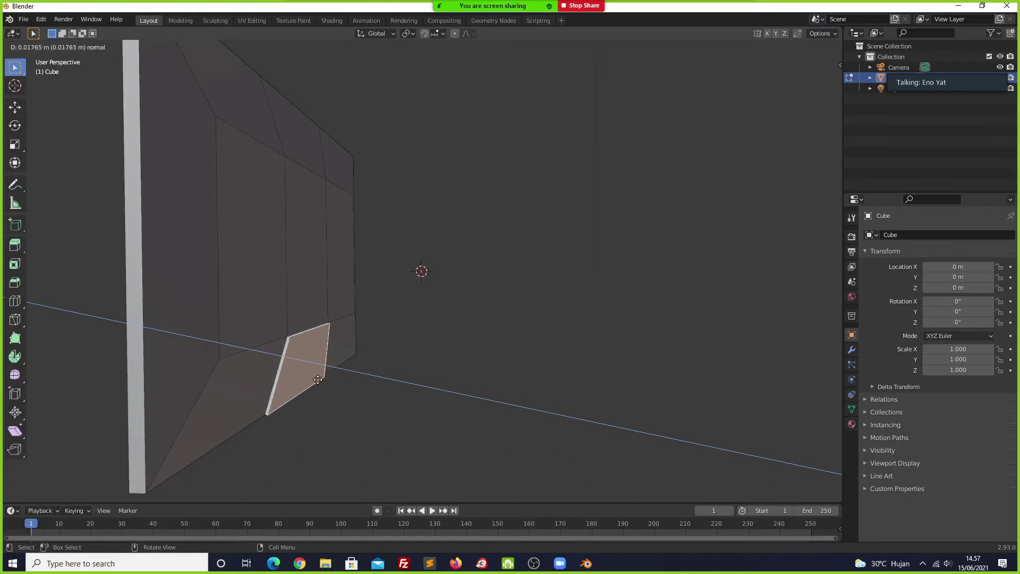
pyautogui.click(318, 379)
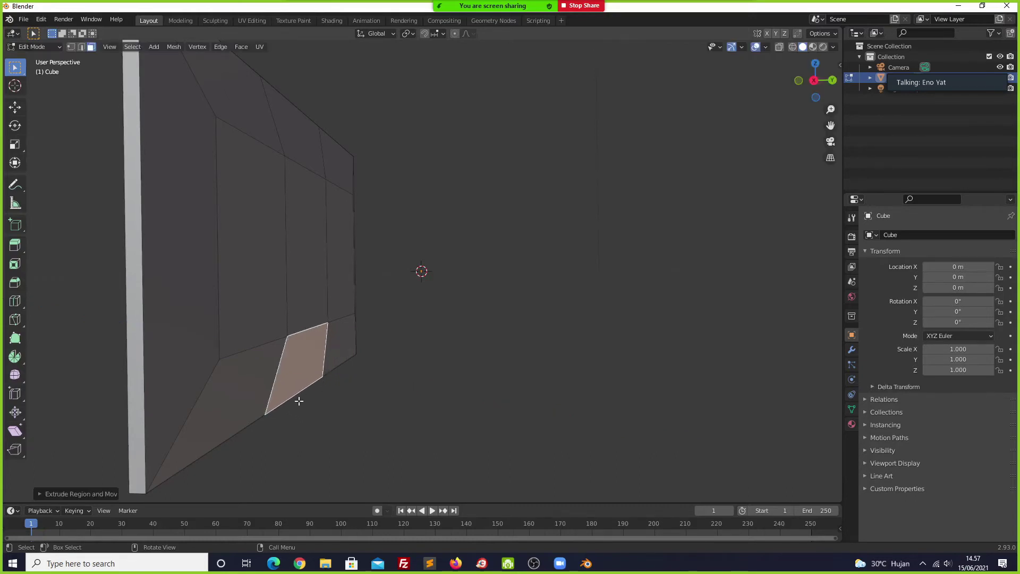
pyautogui.scroll(-4, 299, 401)
pyautogui.scroll(2, 299, 401)
pyautogui.scroll(2, 319, 370)
pyautogui.scroll(2, 318, 369)
pyautogui.scroll(-2, 318, 368)
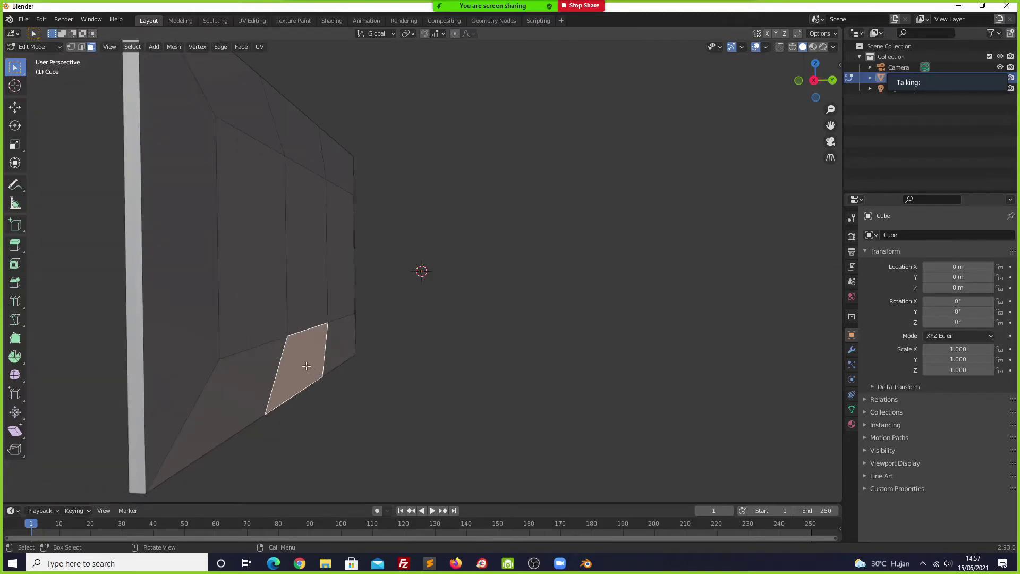
pyautogui.scroll(3, 306, 366)
pyautogui.scroll(-1, 285, 382)
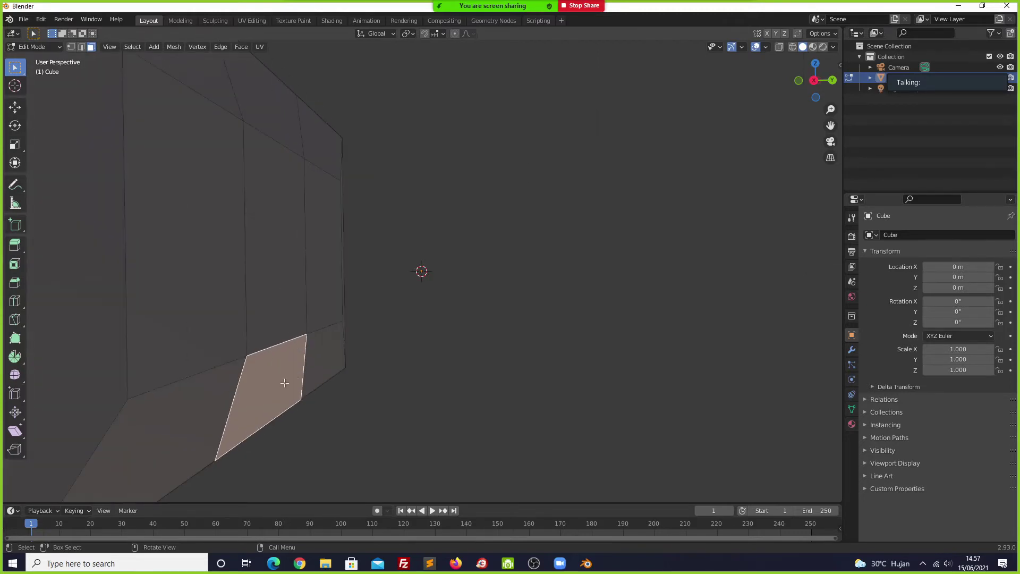
pyautogui.moveTo(285, 383); pyautogui.dragTo(302, 379, button='middle')
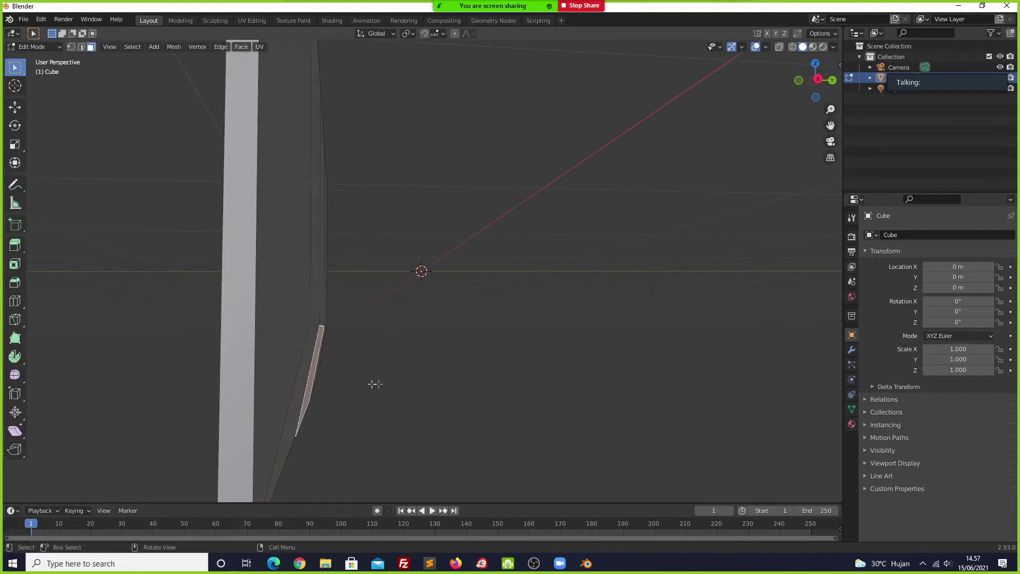
# Step: Extrude the bottom face further to lengthen the neck block
pyautogui.press('e')
pyautogui.click(335, 374)
pyautogui.moveTo(358, 382)
pyautogui.mouseDown(button='middle')
pyautogui.moveTo(314, 379)
pyautogui.moveTo(332, 355)
pyautogui.moveTo(358, 353)
pyautogui.moveTo(355, 369)
pyautogui.moveTo(344, 369)
pyautogui.mouseUp(button='middle')
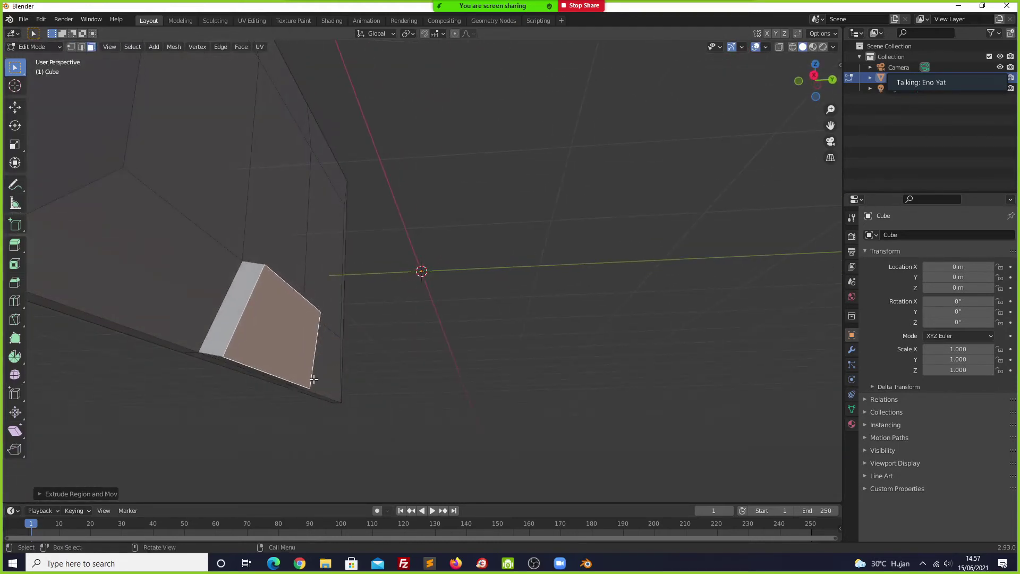
pyautogui.scroll(-2, 314, 379)
pyautogui.scroll(4, 314, 379)
pyautogui.scroll(2, 314, 379)
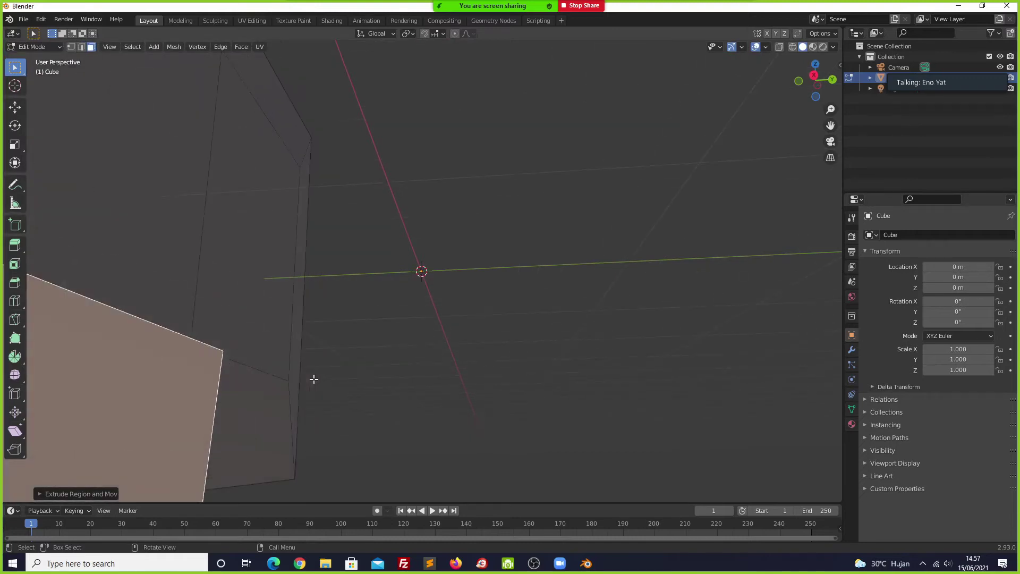
pyautogui.scroll(-3, 312, 380)
pyautogui.moveTo(305, 369)
pyautogui.mouseDown(button='middle')
pyautogui.moveTo(329, 388)
pyautogui.moveTo(327, 403)
pyautogui.moveTo(296, 421)
pyautogui.moveTo(321, 371)
pyautogui.moveTo(309, 394)
pyautogui.moveTo(334, 397)
pyautogui.mouseUp(button='middle')
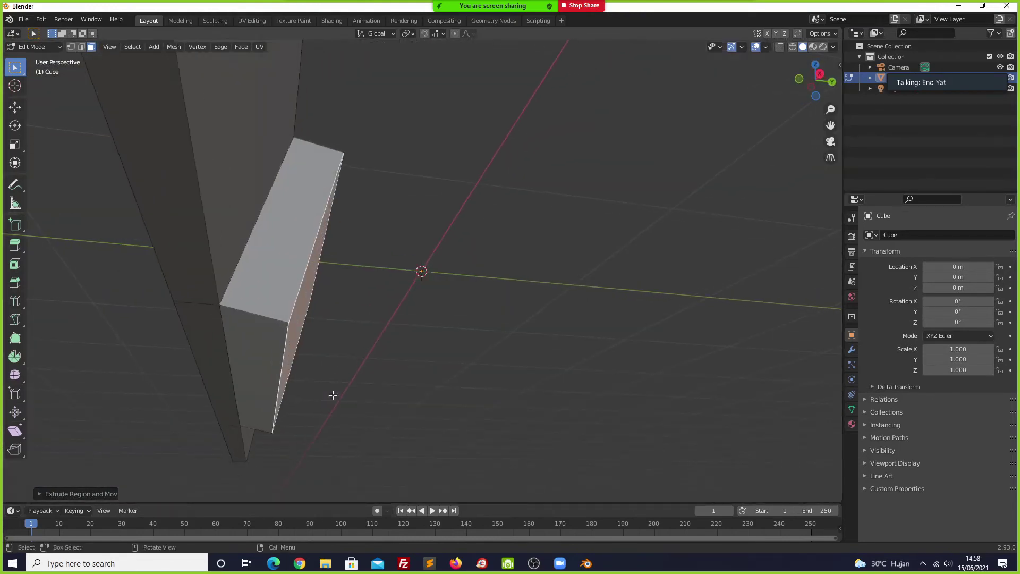
pyautogui.click(286, 322)
pyautogui.click(274, 336)
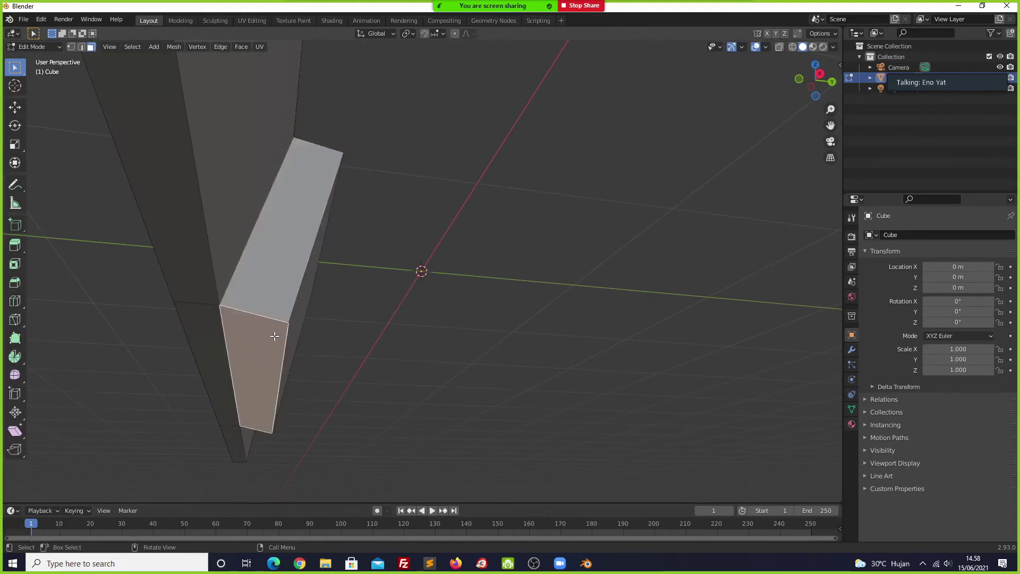
pyautogui.scroll(-3, 340, 357)
pyautogui.scroll(2, 338, 354)
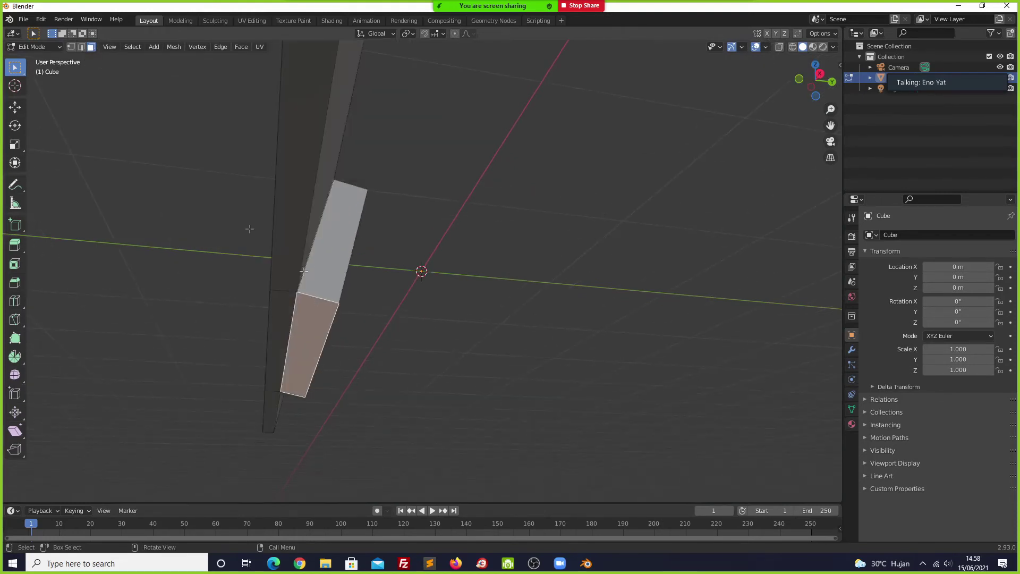
# Step: Move the block's two end vertices vertically along Z to angle the neck's end
pyautogui.click(72, 46)
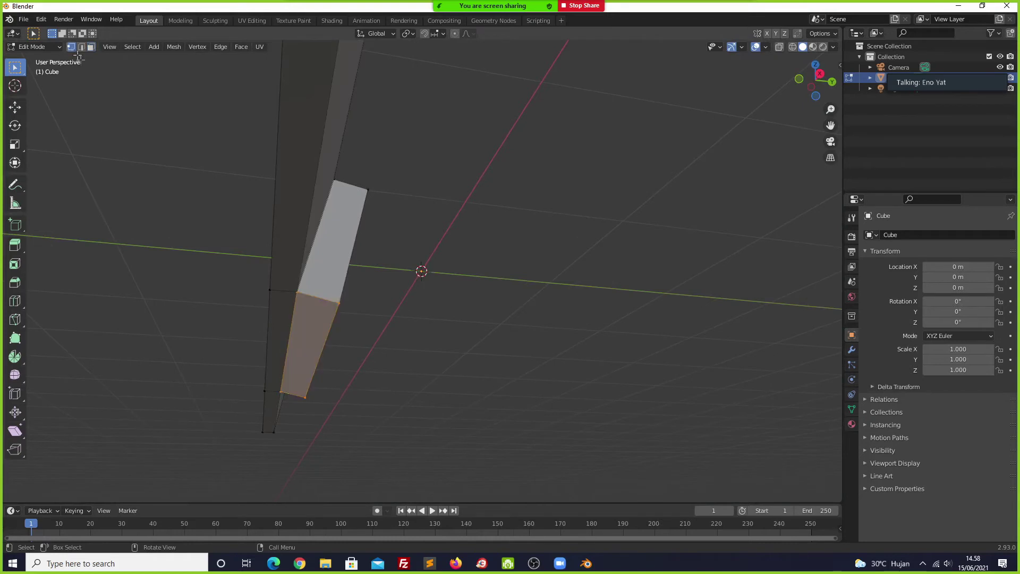
pyautogui.click(340, 303)
pyautogui.keyDown('shift'); pyautogui.click(307, 396); pyautogui.keyUp('shift')
pyautogui.moveTo(362, 355); pyautogui.dragTo(366, 362, button='middle')
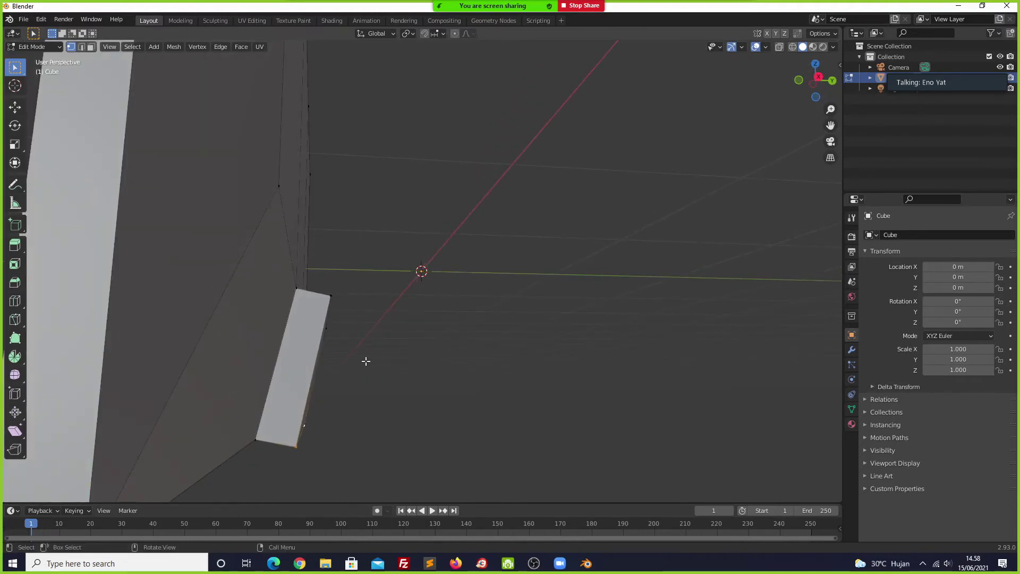
pyautogui.press('g')
pyautogui.press('z')
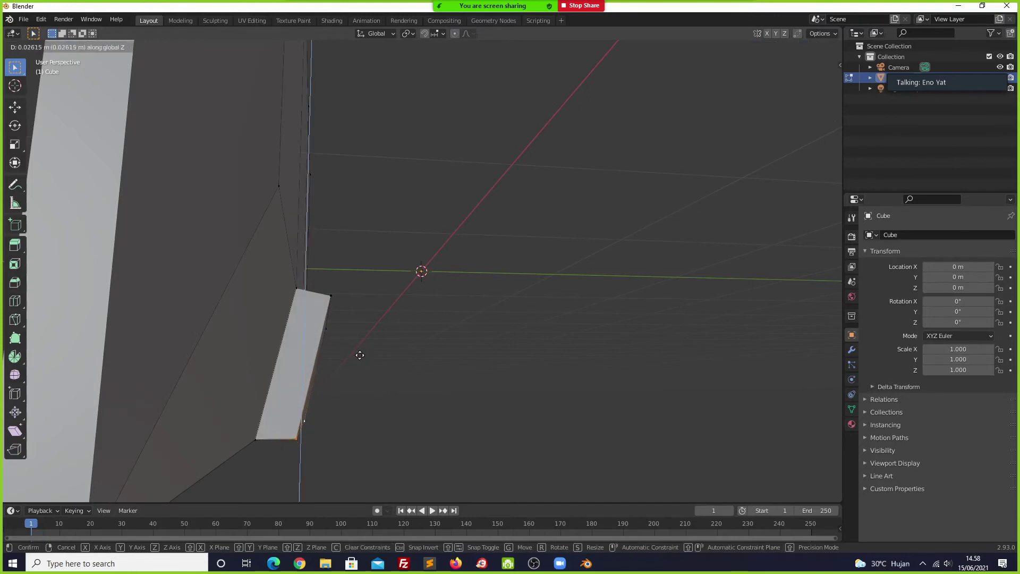
pyautogui.click(359, 355)
pyautogui.moveTo(335, 401); pyautogui.dragTo(341, 394, button='middle')
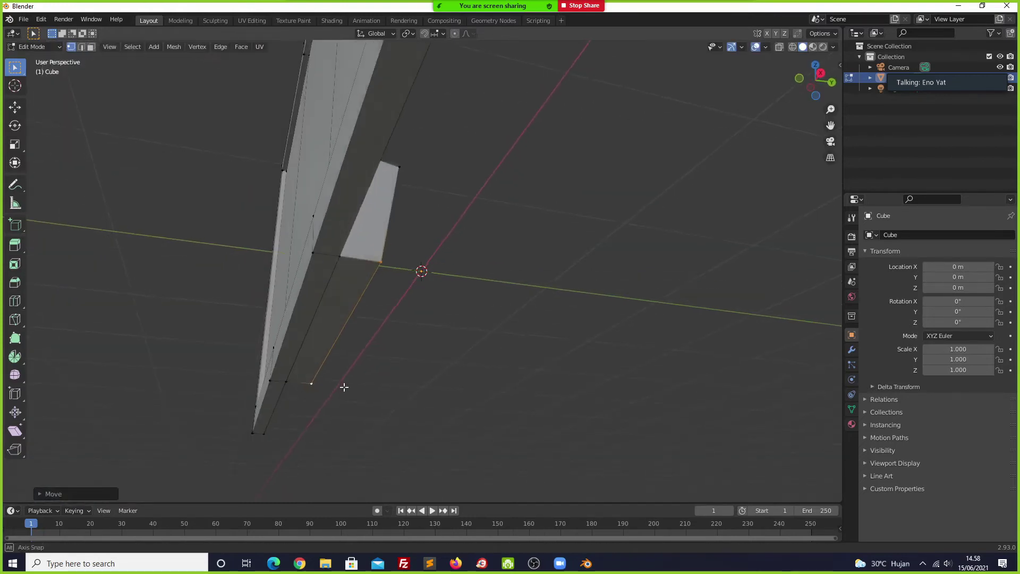
pyautogui.moveTo(341, 393)
pyautogui.mouseDown(button='middle')
pyautogui.moveTo(262, 405)
pyautogui.moveTo(346, 395)
pyautogui.moveTo(315, 372)
pyautogui.mouseUp(button='middle')
# Step: Extrude the neck's end face straight downward
pyautogui.press('3')
pyautogui.click(357, 334)
pyautogui.moveTo(398, 359); pyautogui.dragTo(384, 369, button='middle')
pyautogui.press('e')
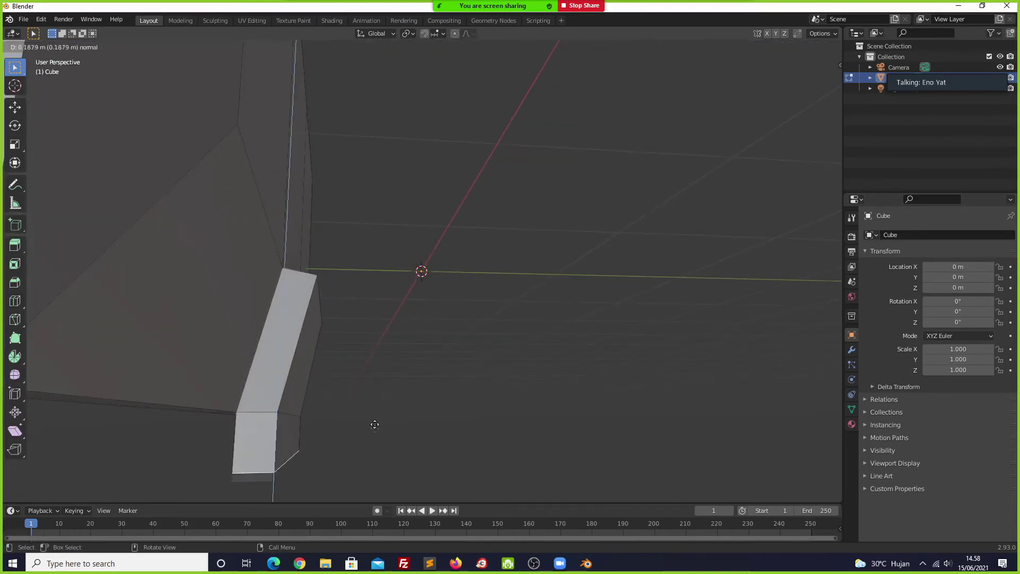
pyautogui.click(377, 450)
pyautogui.moveTo(376, 450)
pyautogui.mouseDown(button='middle')
pyautogui.moveTo(381, 419)
pyautogui.moveTo(361, 435)
pyautogui.moveTo(463, 428)
pyautogui.moveTo(348, 425)
pyautogui.moveTo(365, 442)
pyautogui.moveTo(364, 424)
pyautogui.moveTo(344, 419)
pyautogui.moveTo(359, 416)
pyautogui.mouseUp(button='middle')
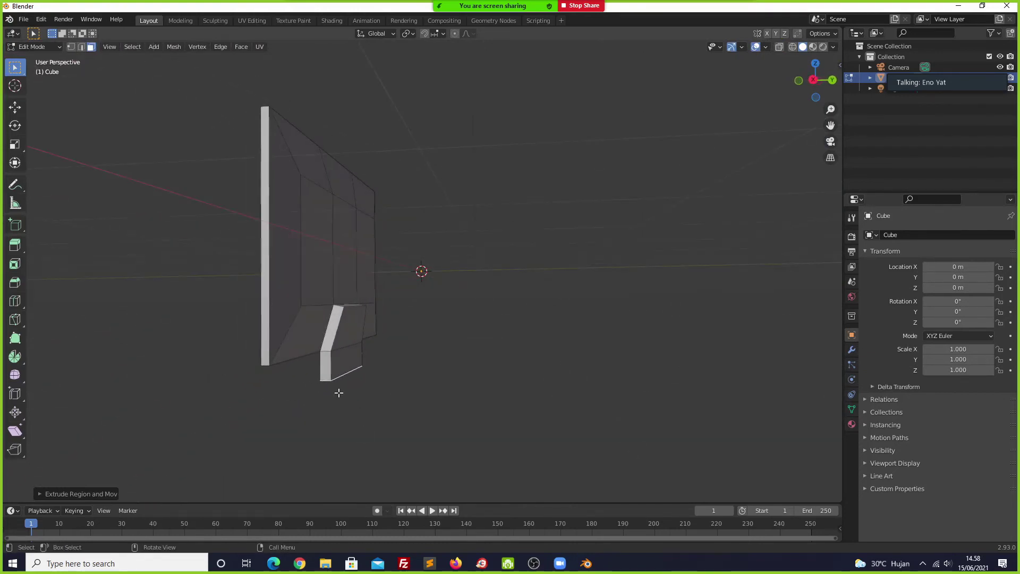
# Step: Extrude the neck's bottom face a little further down to lengthen it slightly
pyautogui.scroll(2, 337, 393)
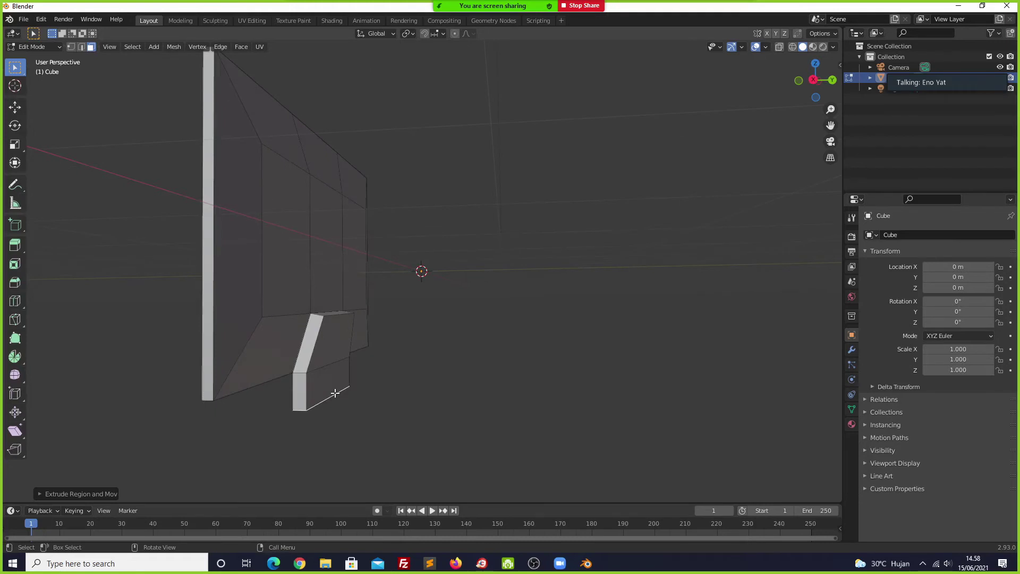
pyautogui.scroll(2, 335, 393)
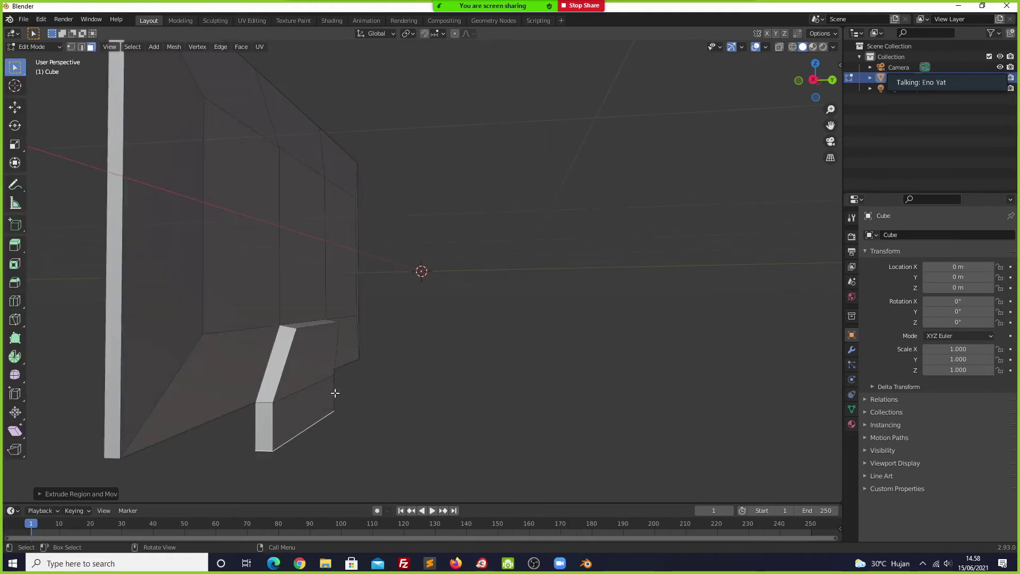
pyautogui.press('e')
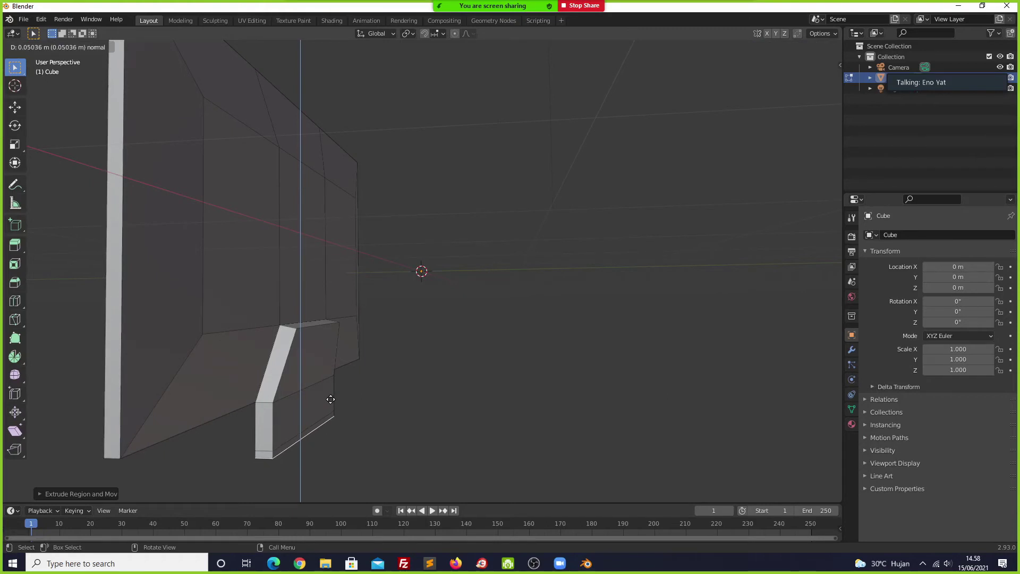
pyautogui.click(329, 404)
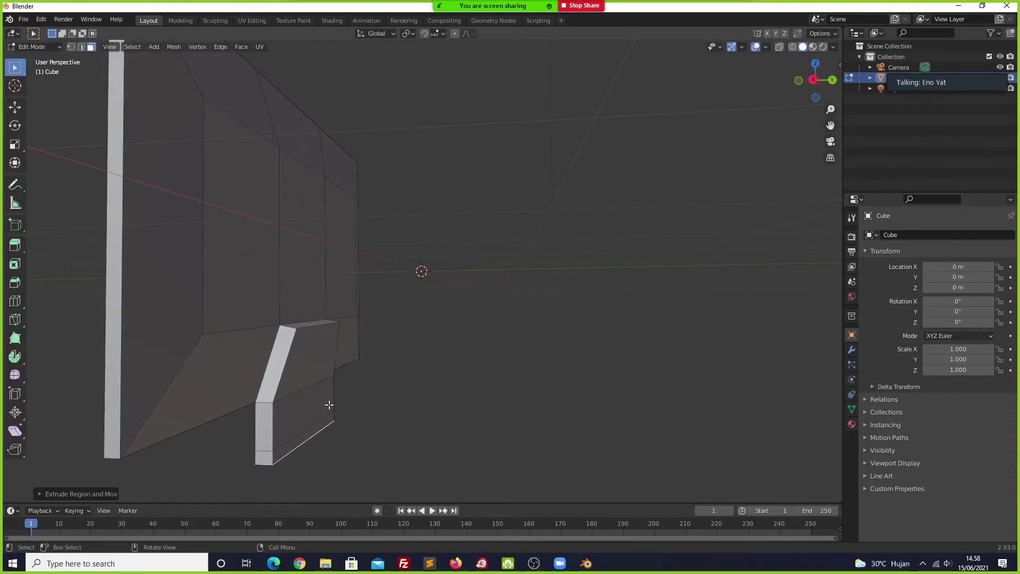
pyautogui.moveTo(332, 452); pyautogui.dragTo(348, 424, button='middle')
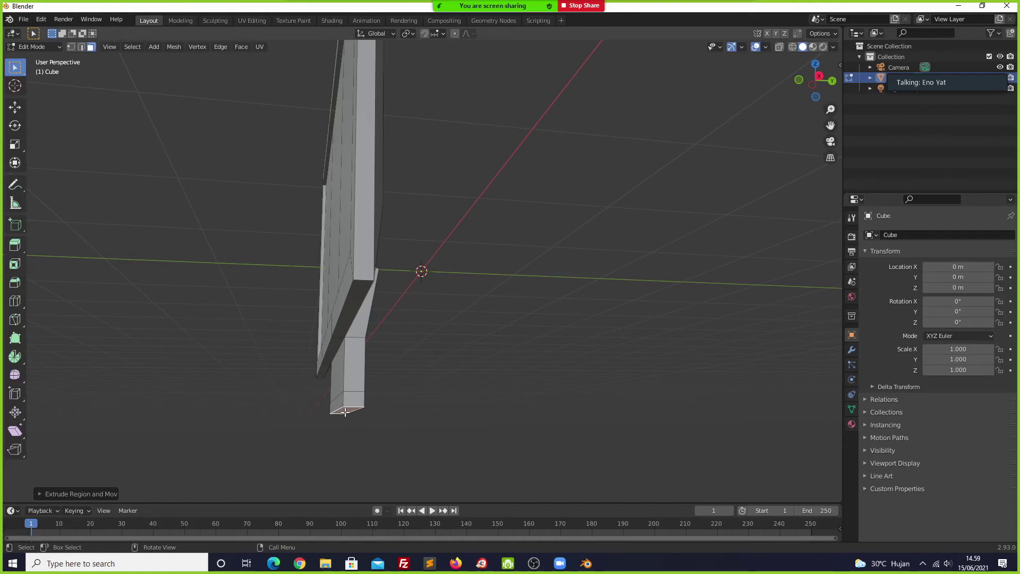
# Step: Scale the stand's bottom face along Y to widen it front-to-back
pyautogui.press('s')
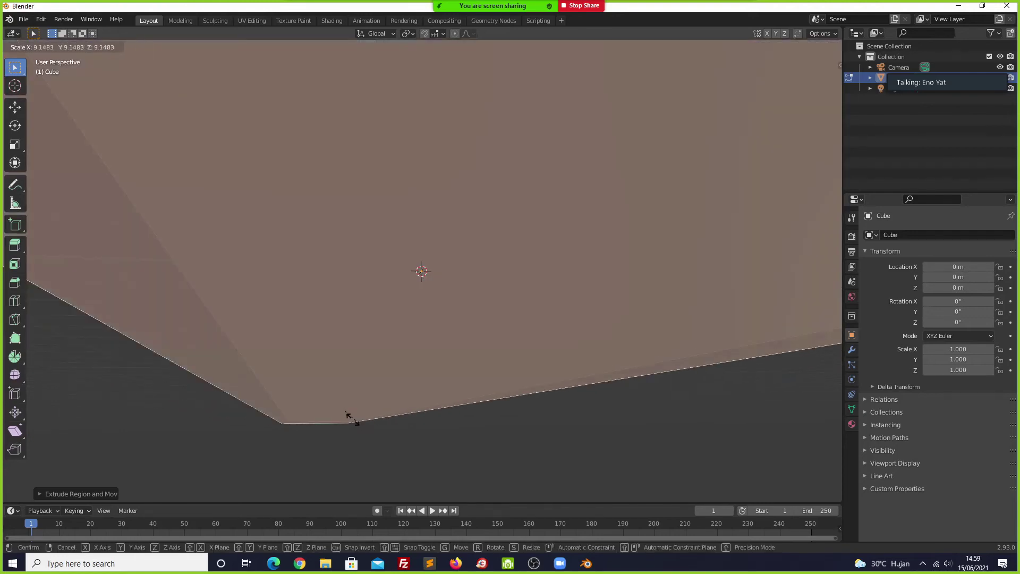
pyautogui.rightClick(312, 408)
pyautogui.moveTo(345, 412)
pyautogui.mouseDown(button='middle')
pyautogui.moveTo(349, 425)
pyautogui.moveTo(350, 311)
pyautogui.mouseUp(button='middle')
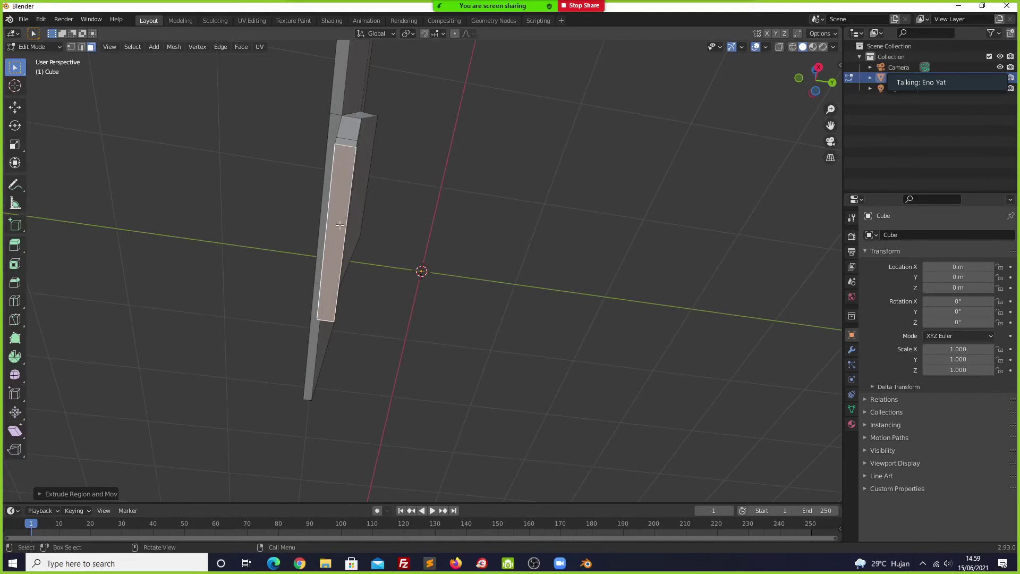
pyautogui.press('s')
pyautogui.press('y')
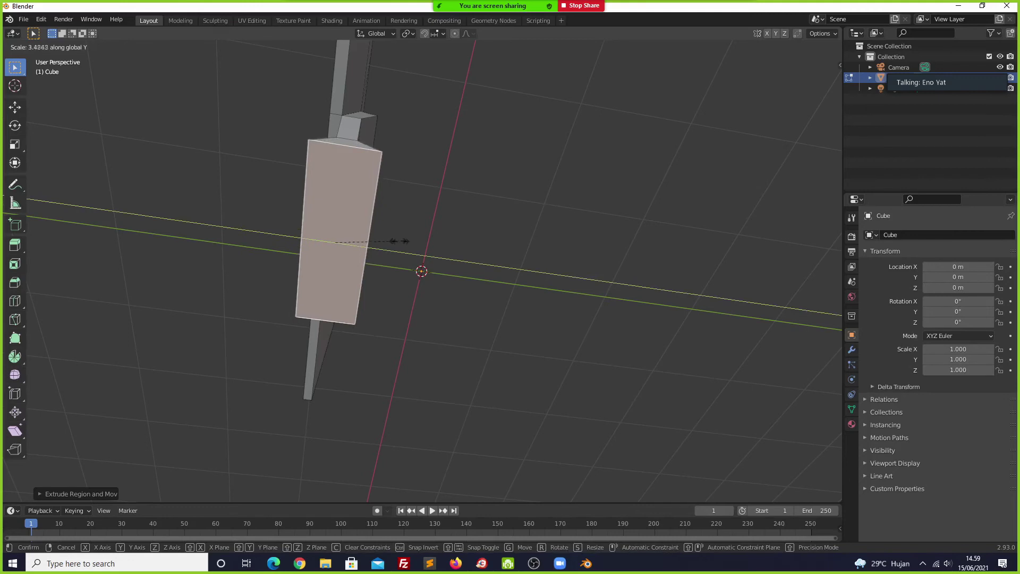
pyautogui.click(402, 242)
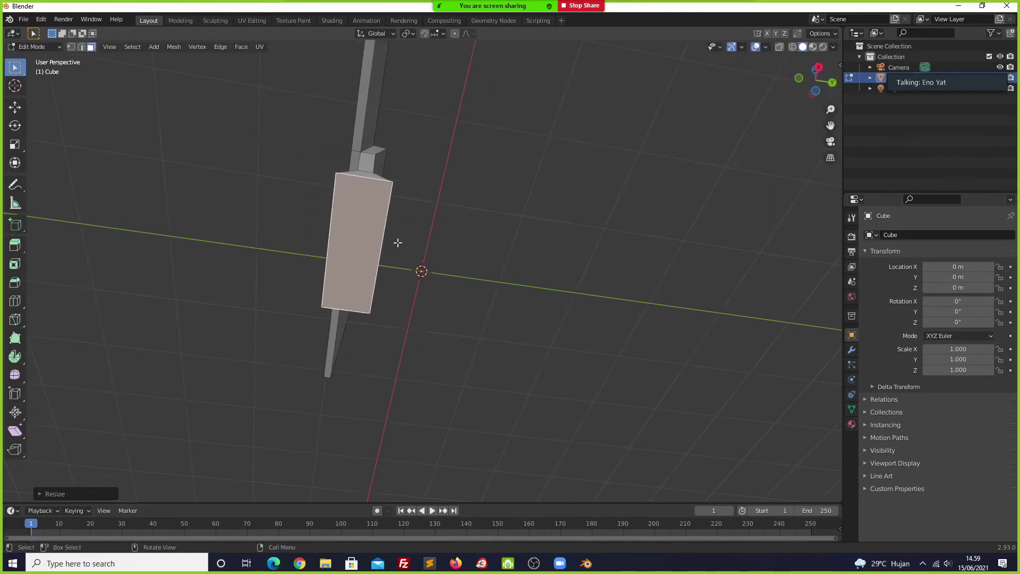
pyautogui.moveTo(401, 241)
pyautogui.mouseDown(button='middle')
pyautogui.moveTo(399, 316)
pyautogui.moveTo(387, 308)
pyautogui.mouseUp(button='middle')
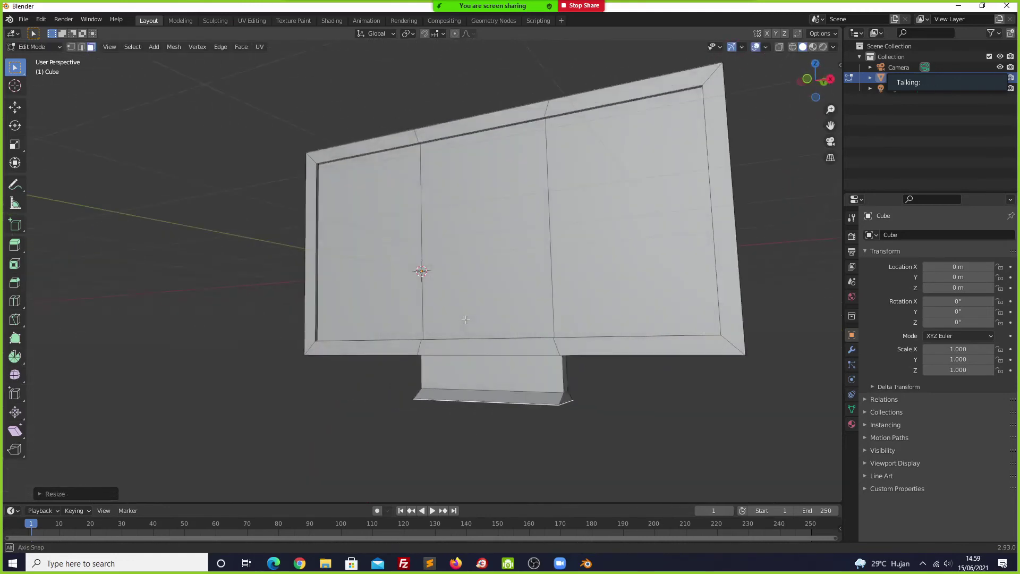
pyautogui.moveTo(386, 309); pyautogui.dragTo(386, 285, button='middle')
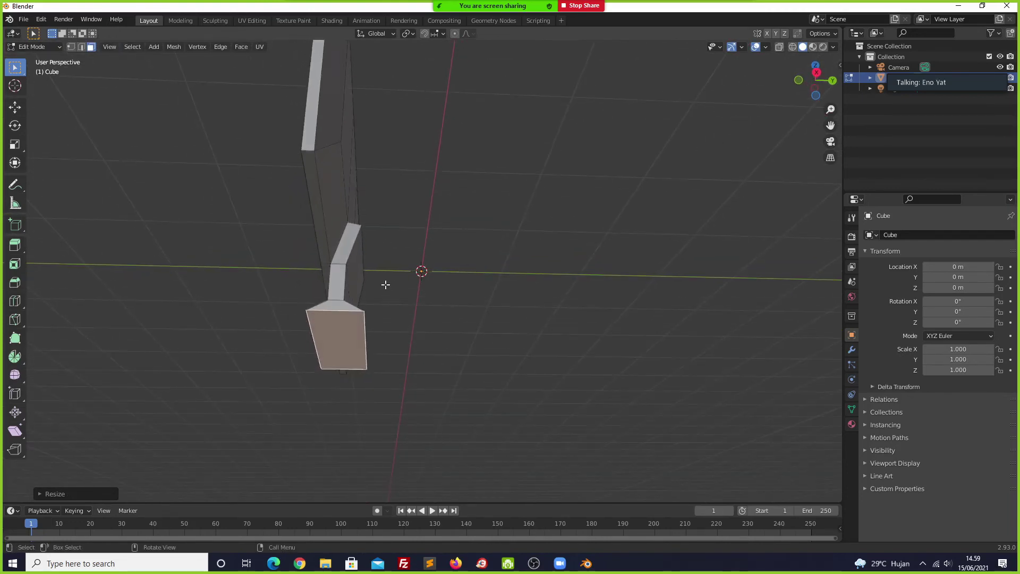
# Step: Extrude the widened base face slightly to give the foot a thin thickness
pyautogui.press('e')
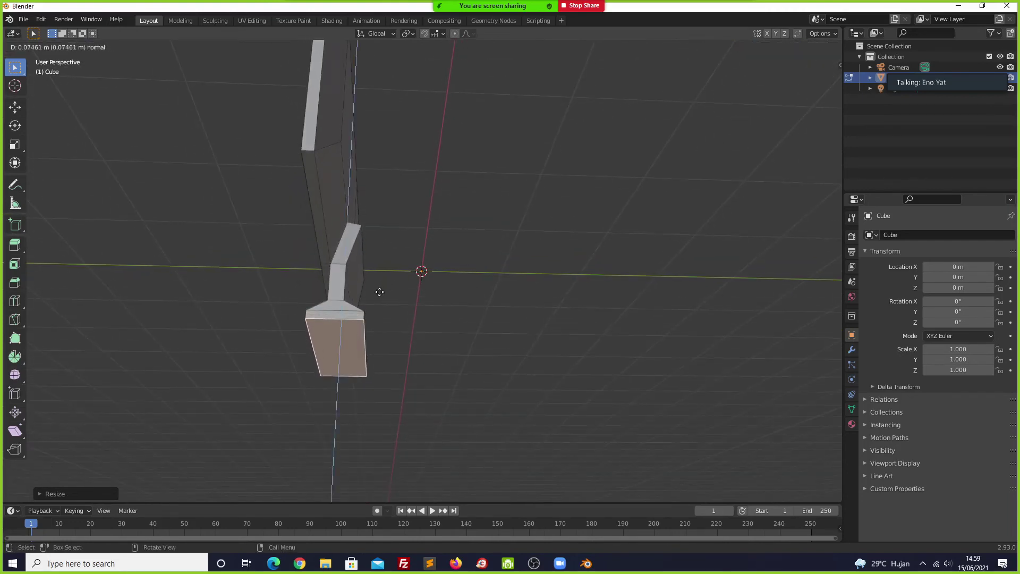
pyautogui.click(379, 289)
pyautogui.moveTo(379, 288)
pyautogui.mouseDown(button='middle')
pyautogui.moveTo(470, 318)
pyautogui.moveTo(349, 337)
pyautogui.moveTo(374, 330)
pyautogui.moveTo(336, 325)
pyautogui.mouseUp(button='middle')
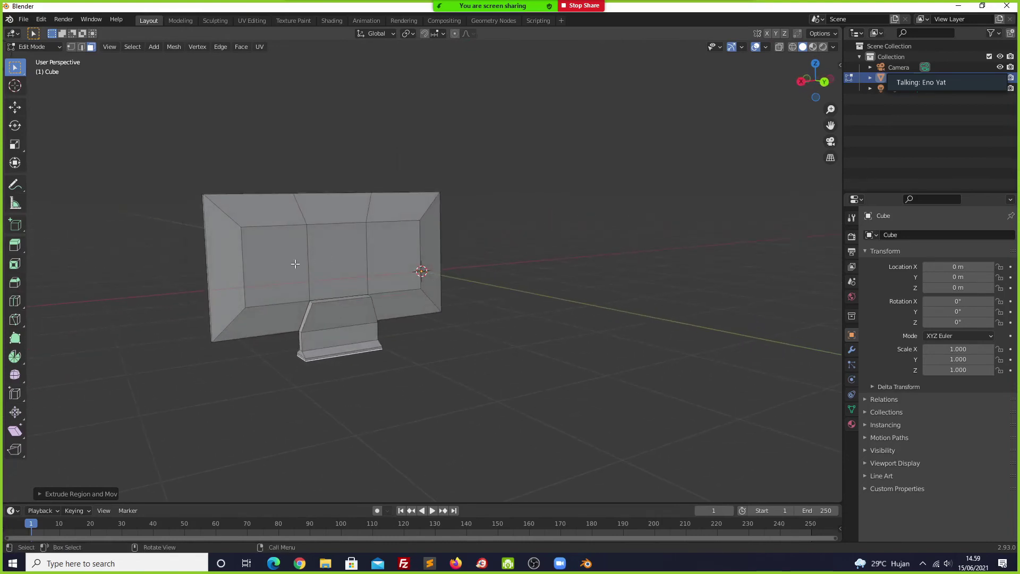
pyautogui.moveTo(284, 257)
pyautogui.mouseDown(button='middle')
pyautogui.moveTo(310, 287)
pyautogui.moveTo(359, 289)
pyautogui.moveTo(368, 282)
pyautogui.moveTo(341, 241)
pyautogui.mouseUp(button='middle')
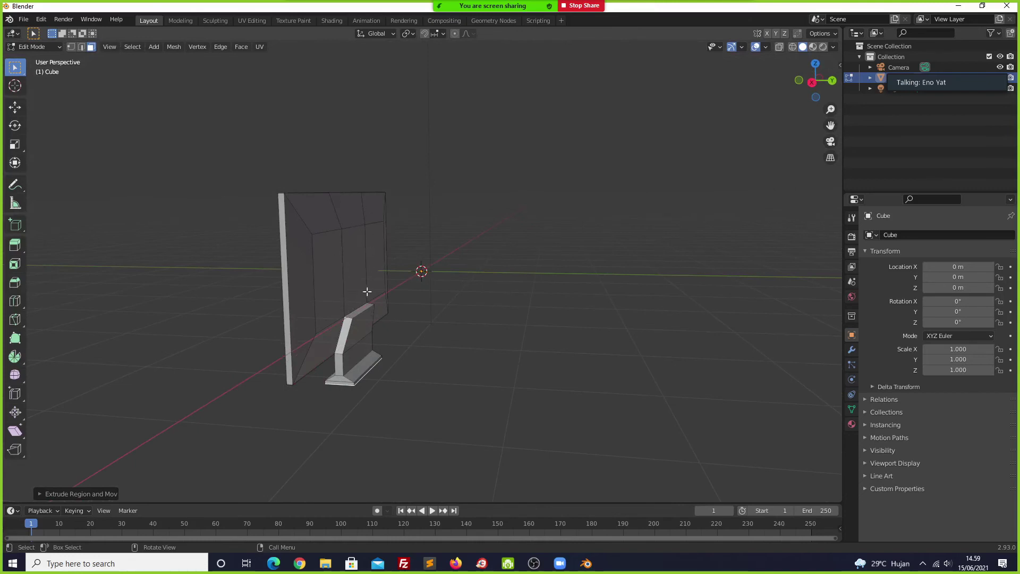
pyautogui.moveTo(344, 221)
pyautogui.mouseDown(button='middle')
pyautogui.moveTo(357, 269)
pyautogui.moveTo(288, 279)
pyautogui.moveTo(282, 262)
pyautogui.mouseUp(button='middle')
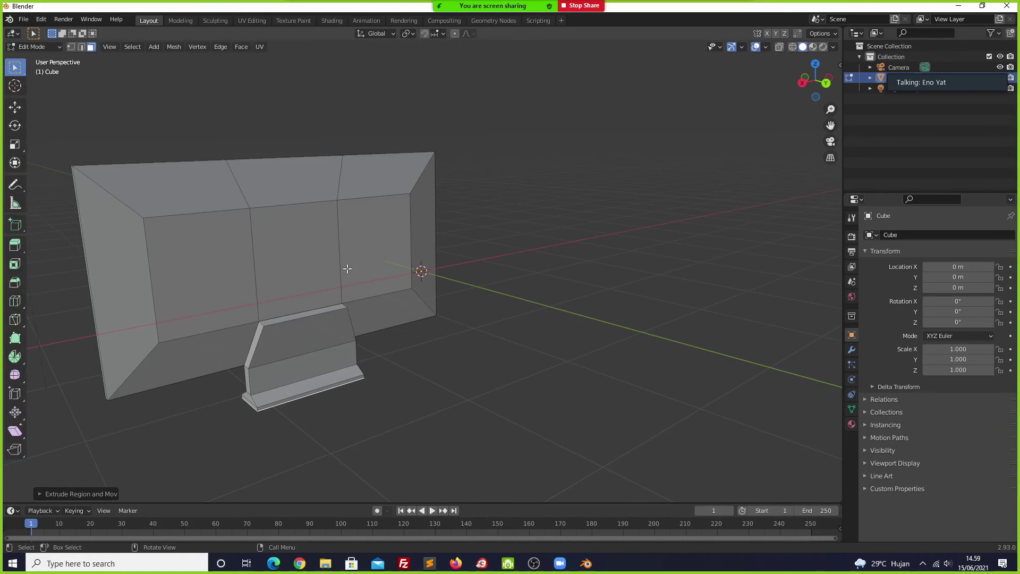
pyautogui.moveTo(291, 251)
pyautogui.mouseDown(button='middle')
pyautogui.moveTo(446, 247)
pyautogui.moveTo(376, 242)
pyautogui.moveTo(428, 236)
pyautogui.moveTo(372, 260)
pyautogui.moveTo(388, 273)
pyautogui.moveTo(363, 269)
pyautogui.moveTo(434, 273)
pyautogui.mouseUp(button='middle')
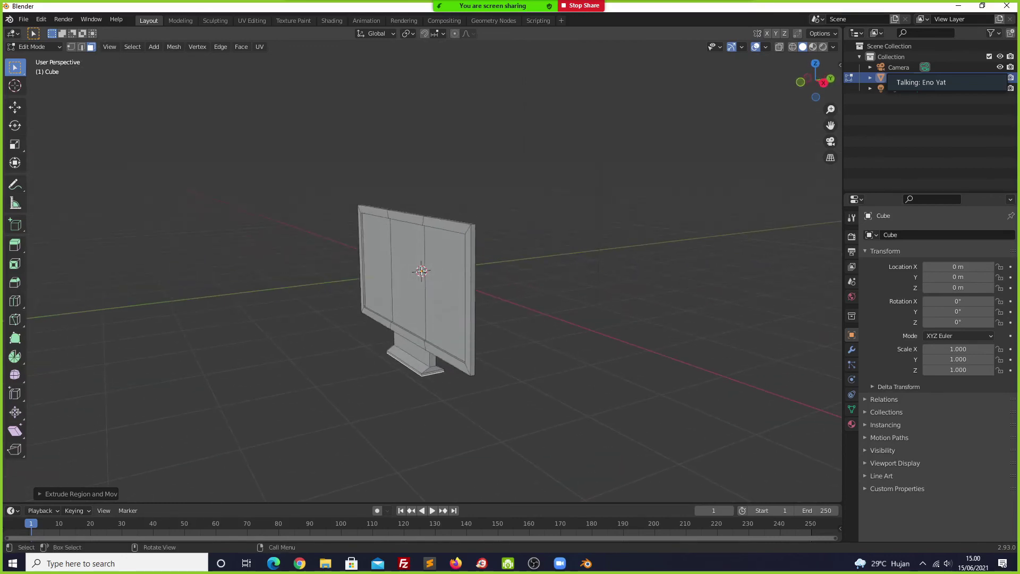
pyautogui.scroll(3, 435, 268)
pyautogui.scroll(3, 440, 300)
pyautogui.moveTo(440, 300); pyautogui.dragTo(453, 298, button='middle')
pyautogui.scroll(-4, 449, 305)
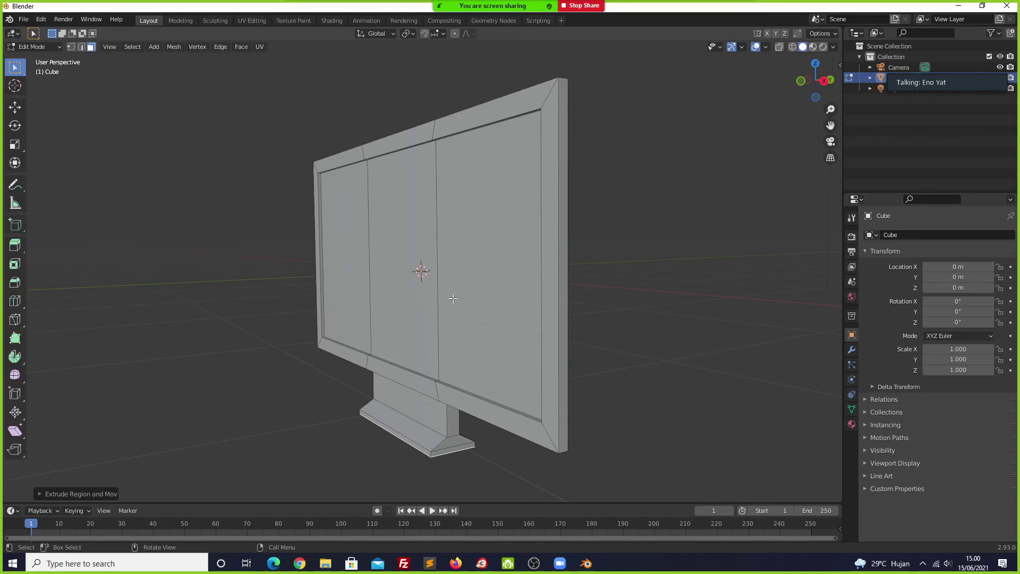
# Step: Turn on X-ray to reveal the monitor's hidden edges and switch to Top view
pyautogui.hotkey('alt', 'z')
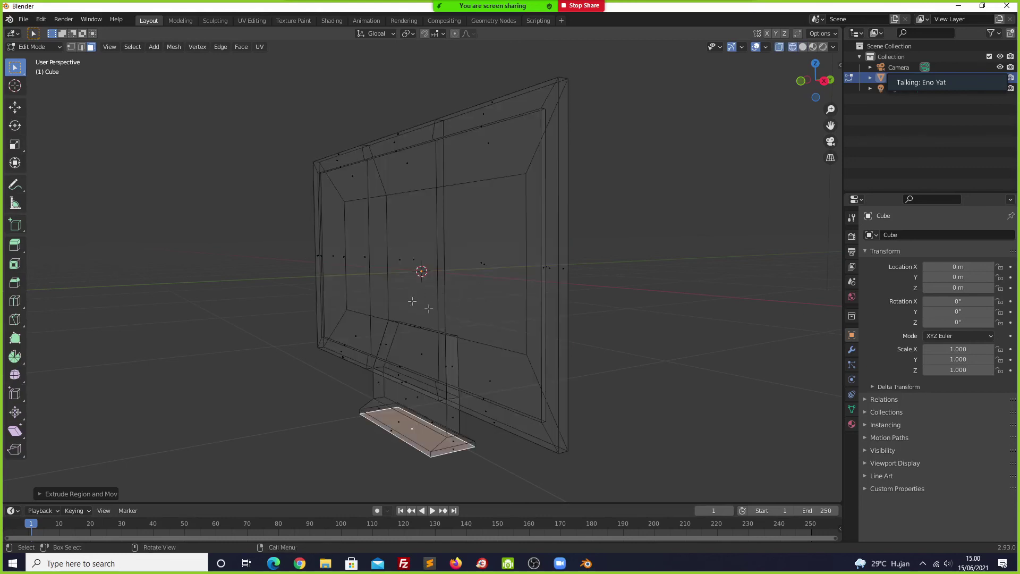
pyautogui.moveTo(485, 303)
pyautogui.mouseDown(button='middle')
pyautogui.moveTo(402, 319)
pyautogui.moveTo(437, 296)
pyautogui.moveTo(462, 314)
pyautogui.moveTo(505, 312)
pyautogui.mouseUp(button='middle')
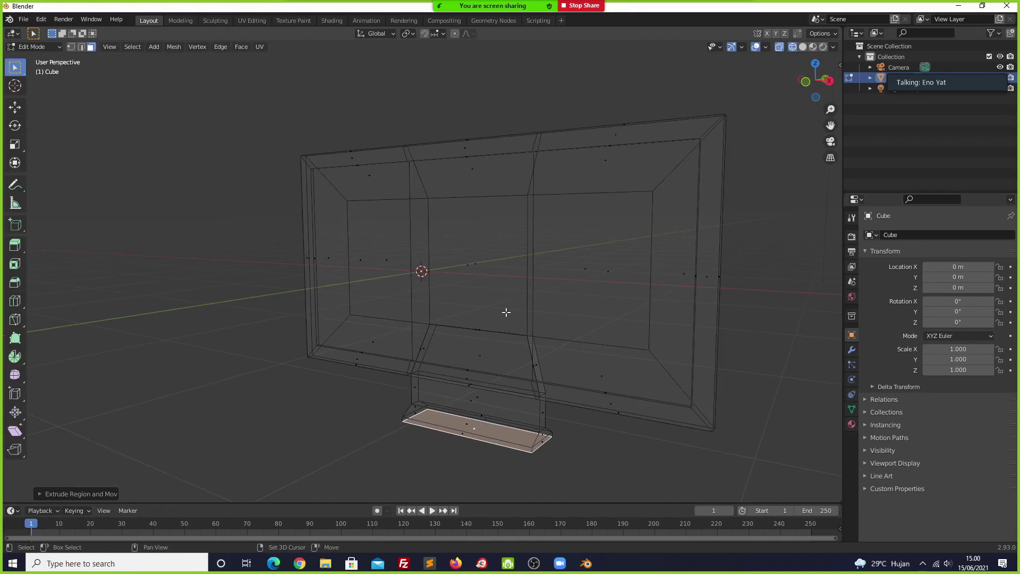
pyautogui.hotkey('shift', 'z')
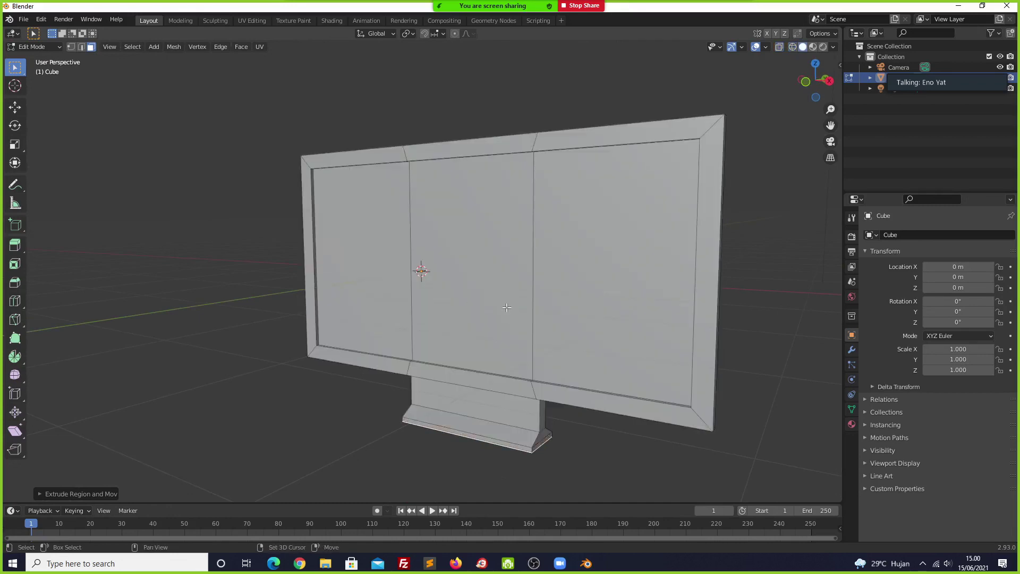
pyautogui.hotkey('shift', 'z')
pyautogui.moveTo(506, 307); pyautogui.dragTo(481, 302, button='middle')
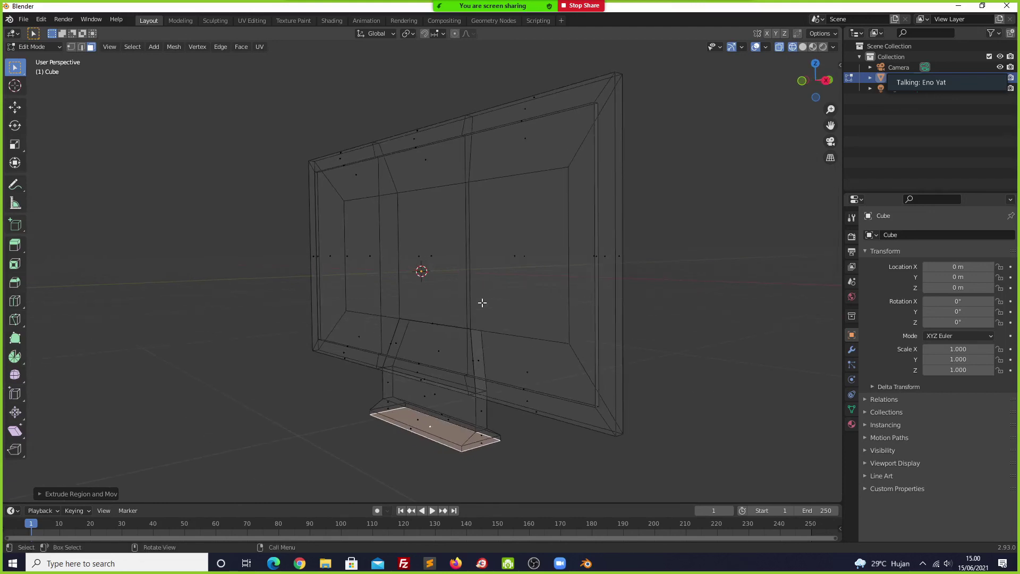
pyautogui.press('`')
pyautogui.click(482, 240)
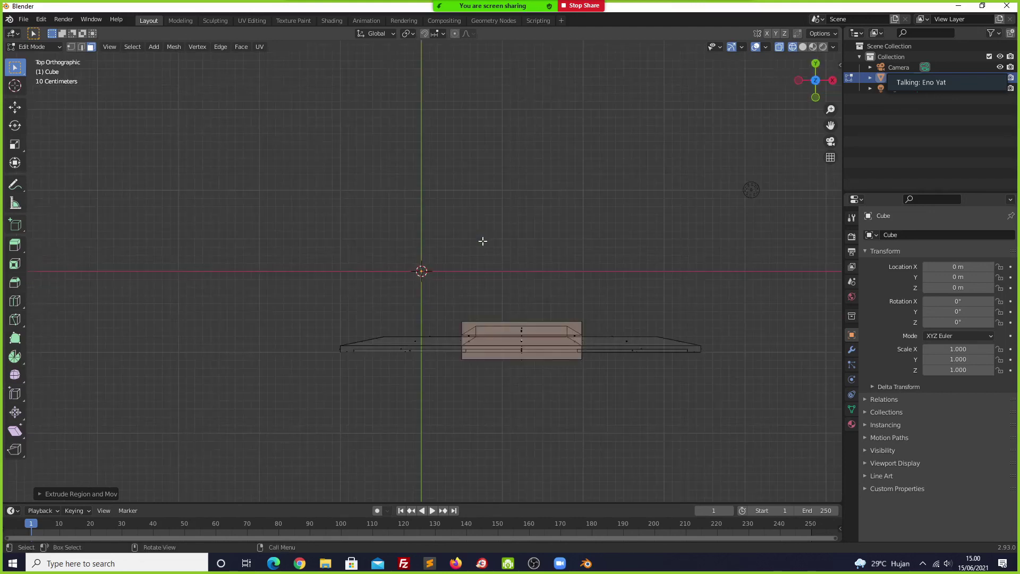
pyautogui.press('`')
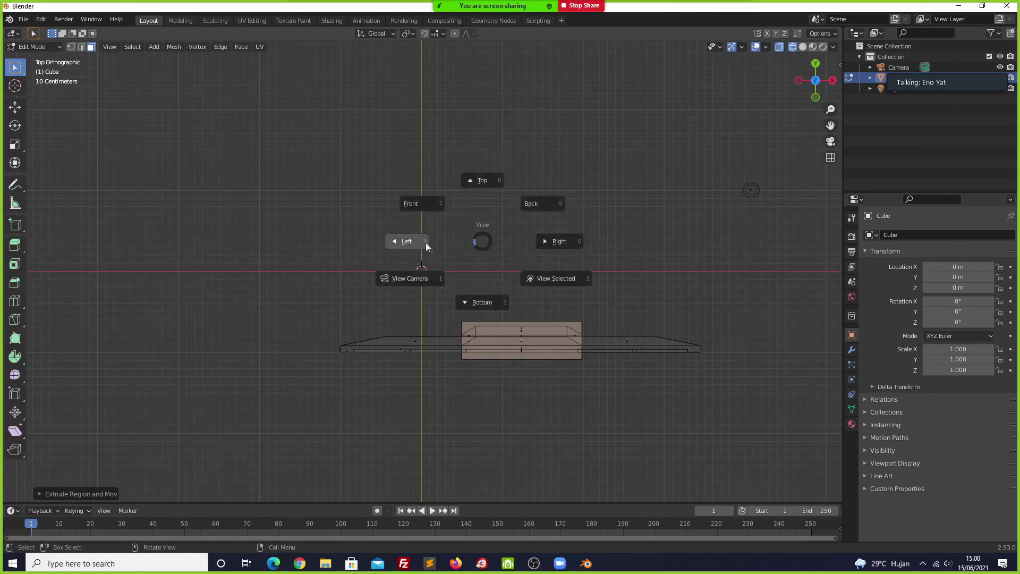
pyautogui.click(431, 226)
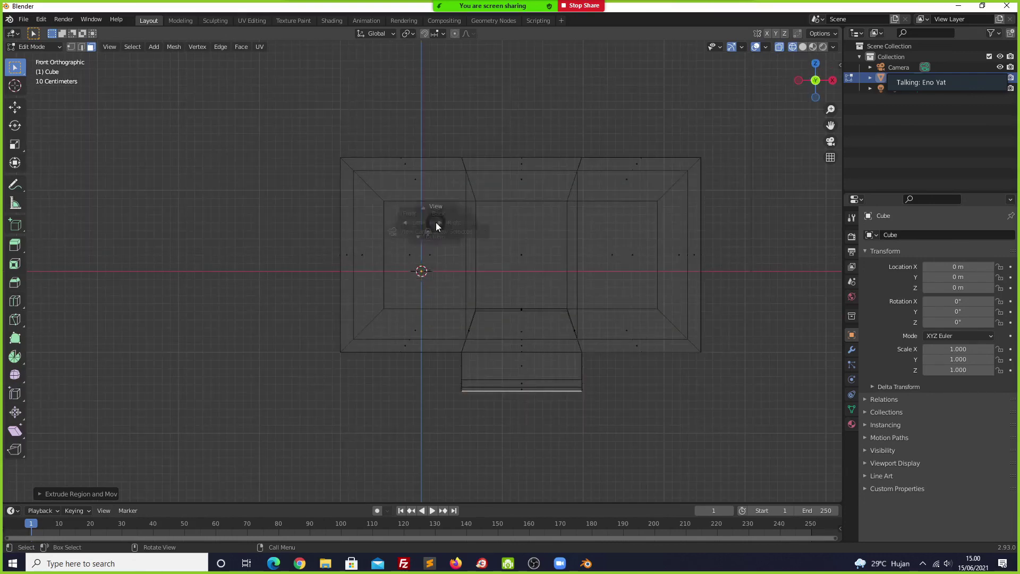
pyautogui.click(506, 226)
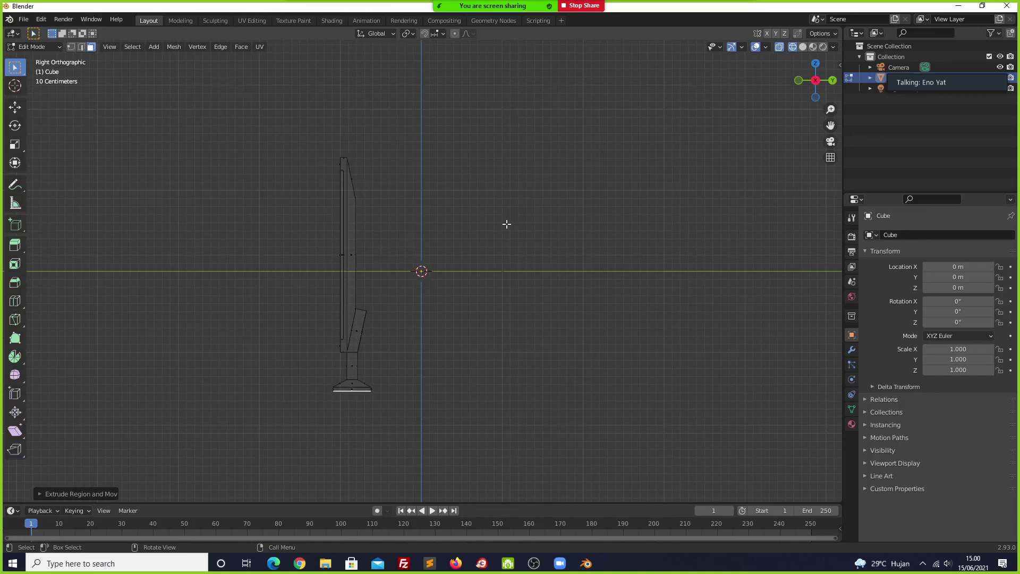
pyautogui.press('`')
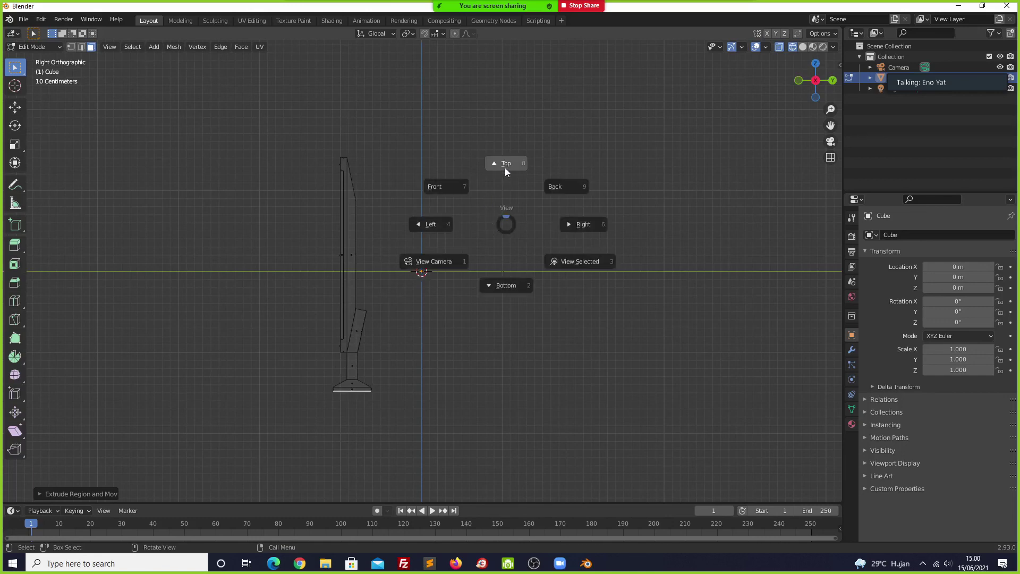
pyautogui.click(504, 166)
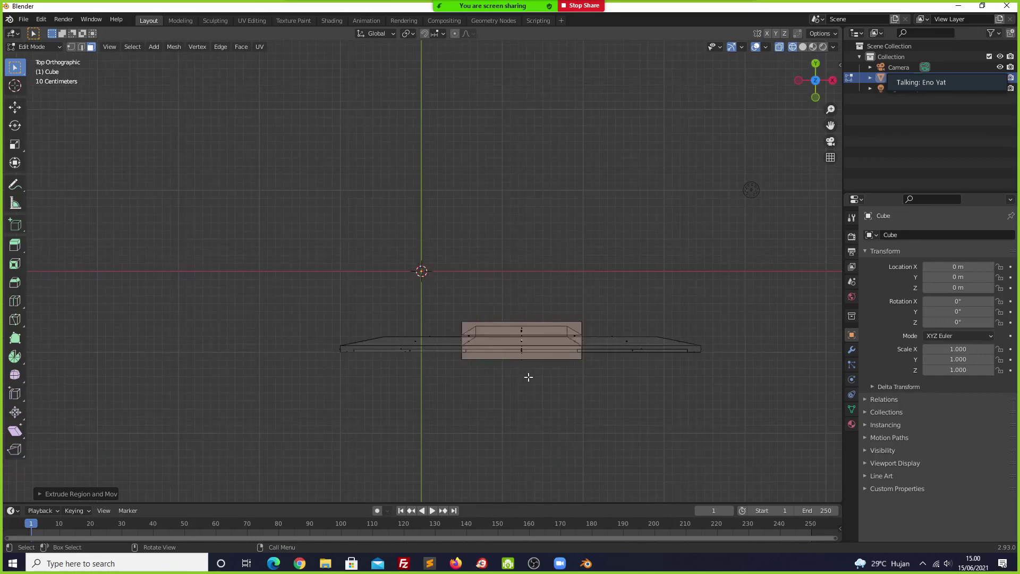
pyautogui.moveTo(534, 383); pyautogui.dragTo(429, 269, button='middle')
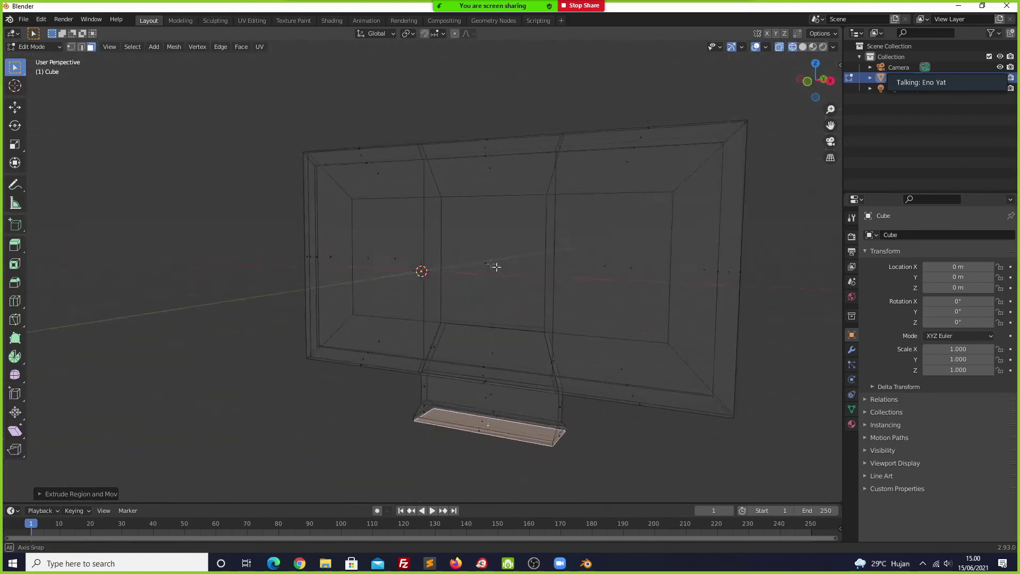